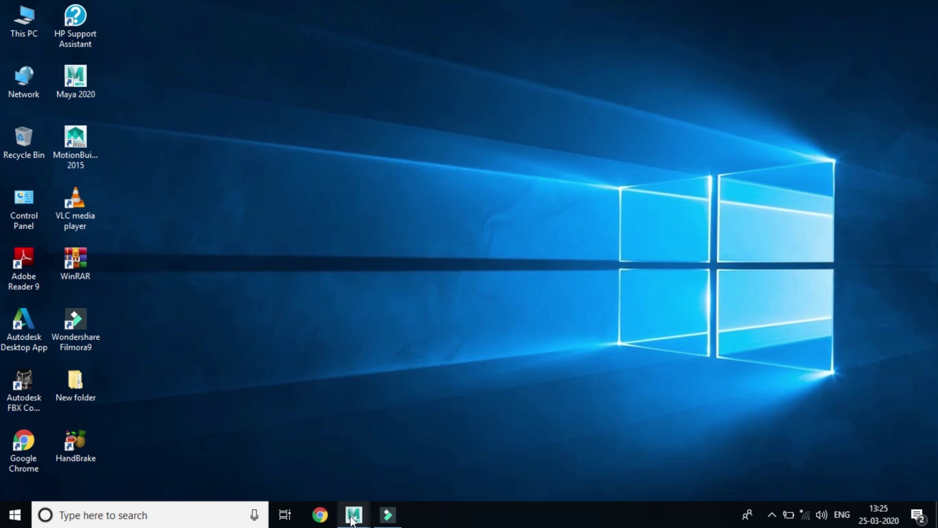
# Restore the untitled Autodesk Maya 2020 scene from the Windows taskbar
pyautogui.moveTo(353, 515)
pyautogui.click(437, 464)
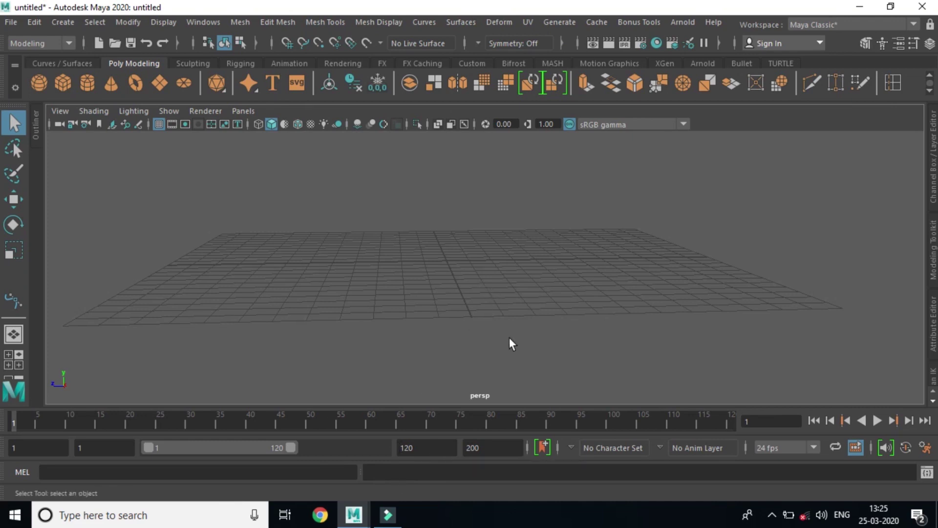
# Maximize the side view as the only viewport, zoomed out slightly
pyautogui.keyDown('alt'); pyautogui.moveTo(532, 323); pyautogui.dragTo(514, 324); pyautogui.keyUp('alt')
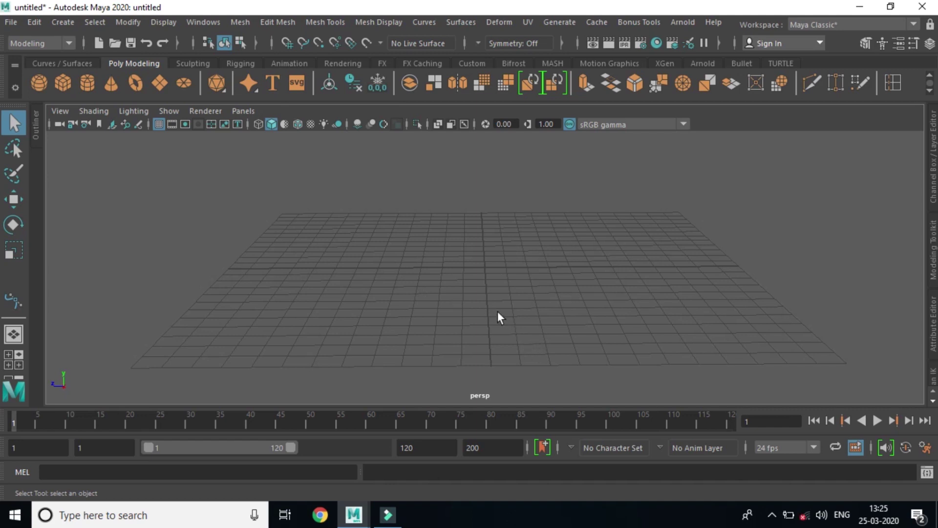
pyautogui.press('space')
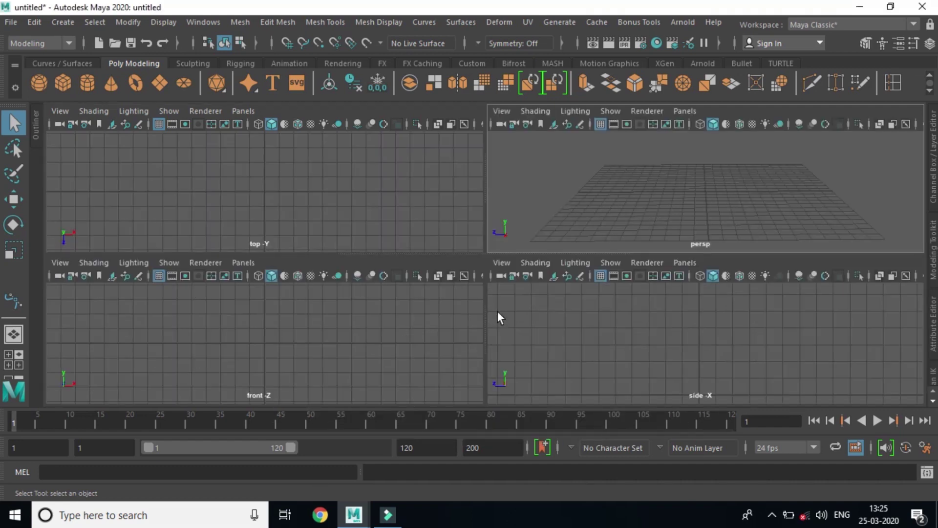
pyautogui.press('space')
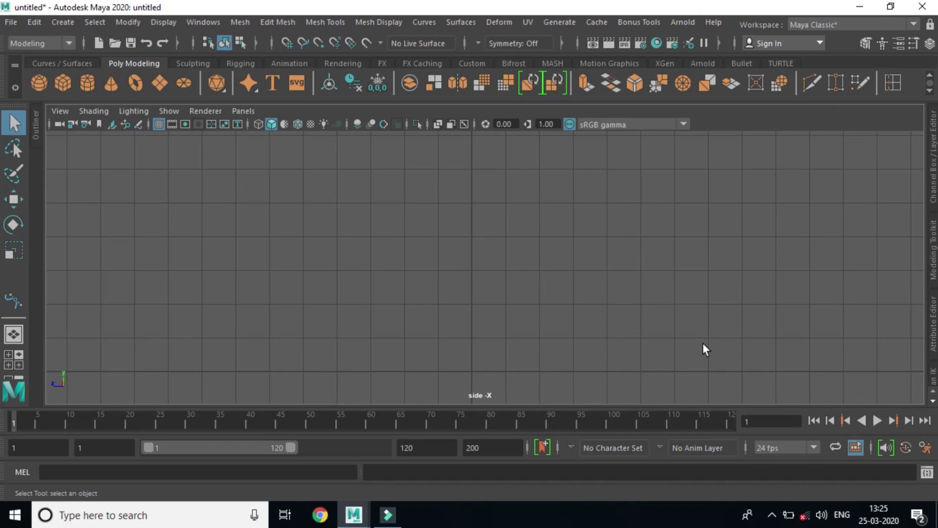
pyautogui.scroll(-2, 519, 293)
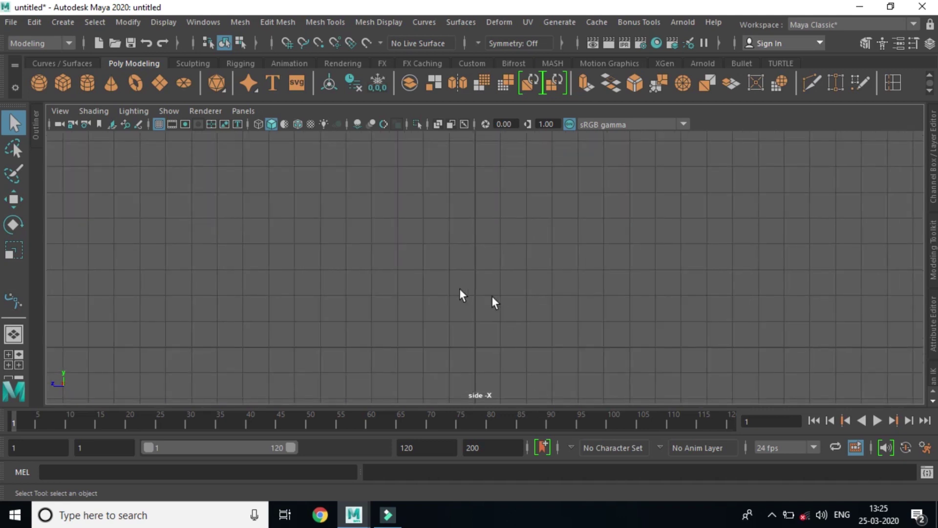
pyautogui.click(61, 111)
pyautogui.moveTo(87, 417)
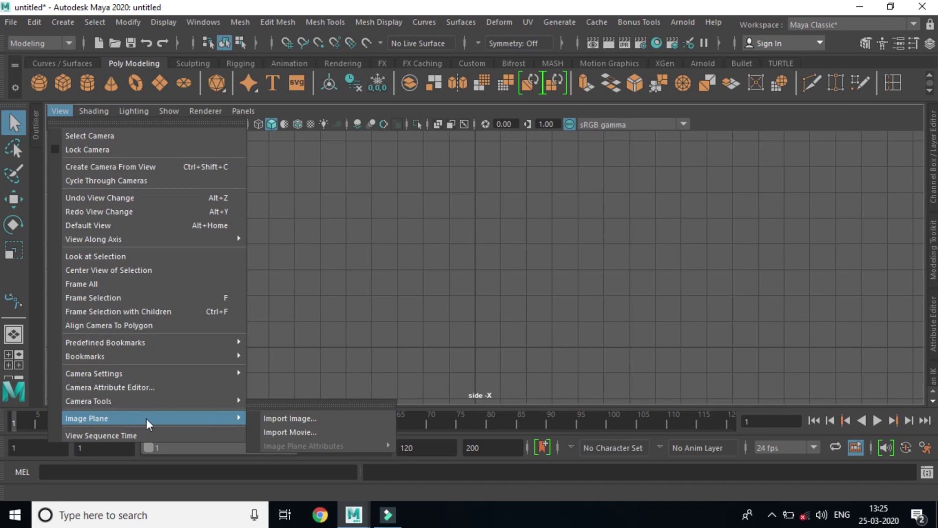
# Import side.jpg from sourceimages as an image plane in the side view
pyautogui.click(293, 419)
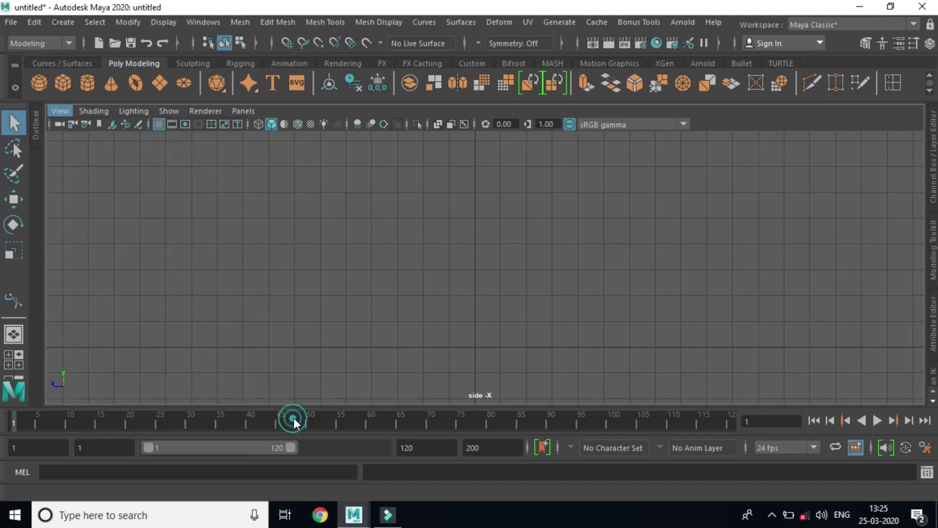
pyautogui.click(282, 158)
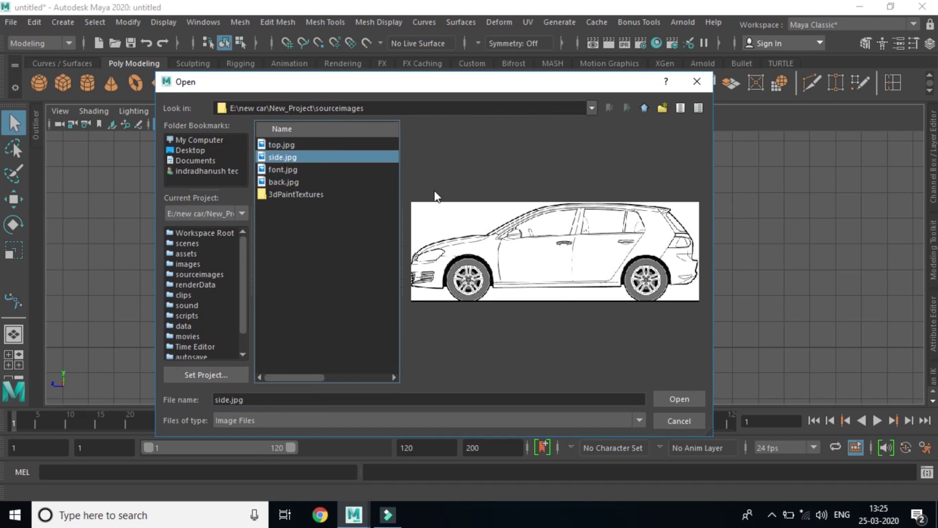
pyautogui.click(685, 405)
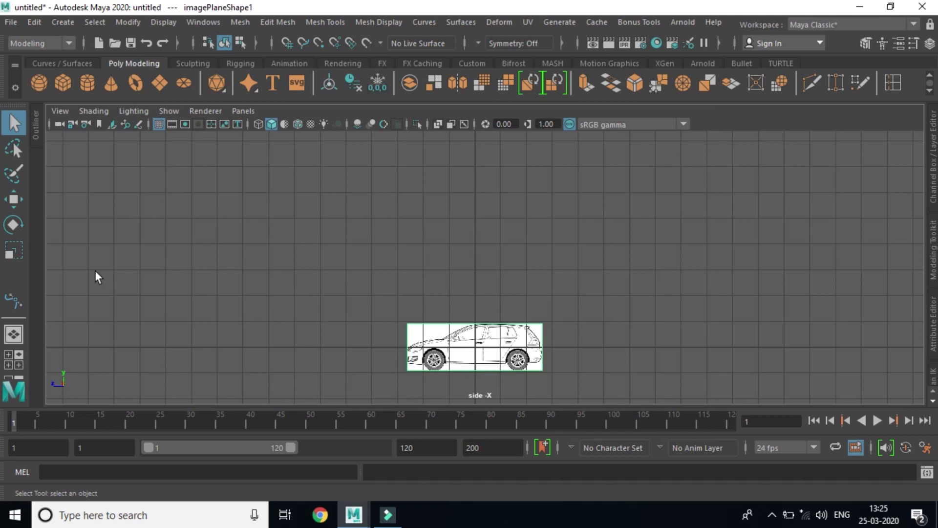
pyautogui.click(14, 250)
# Scale up the car blueprint image plane and raise it along Y
pyautogui.moveTo(479, 355); pyautogui.dragTo(580, 426)
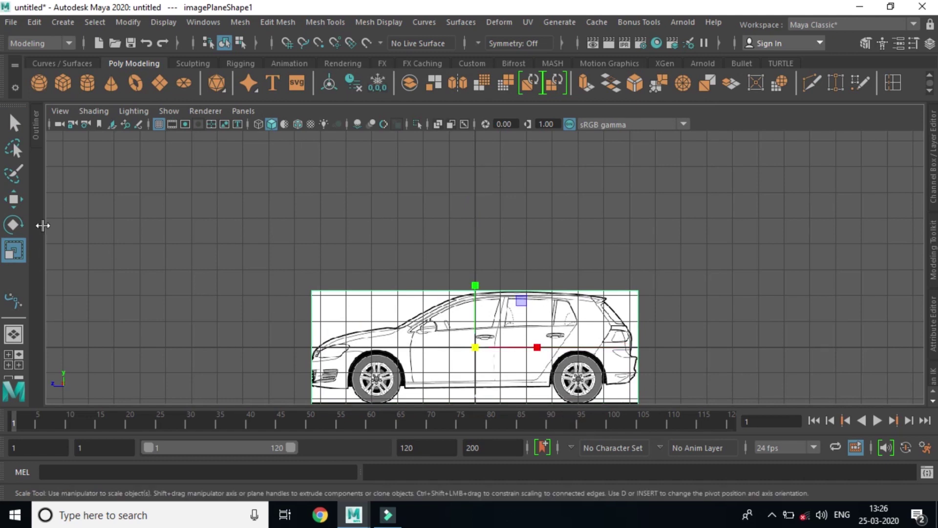
pyautogui.click(13, 198)
pyautogui.moveTo(481, 285); pyautogui.dragTo(472, 227)
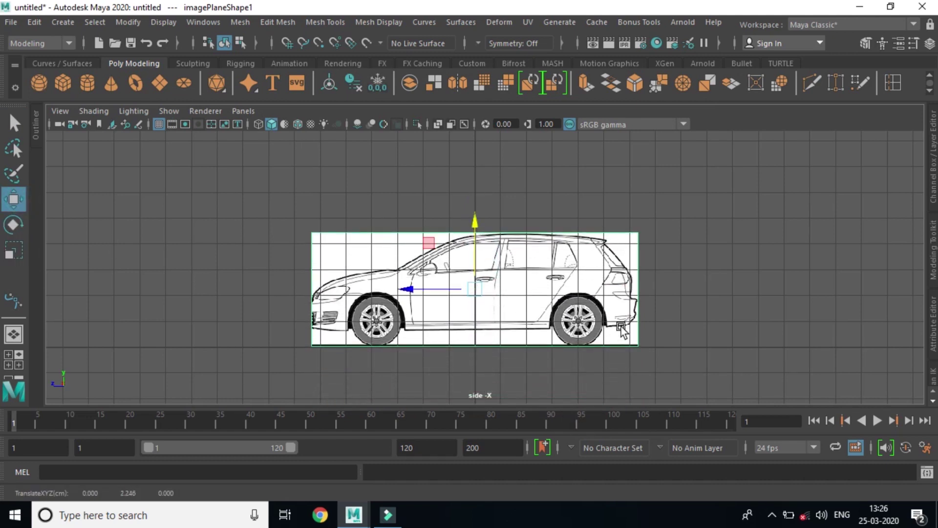
# Check the blueprint in the perspective view and shift it along X
pyautogui.press('space')
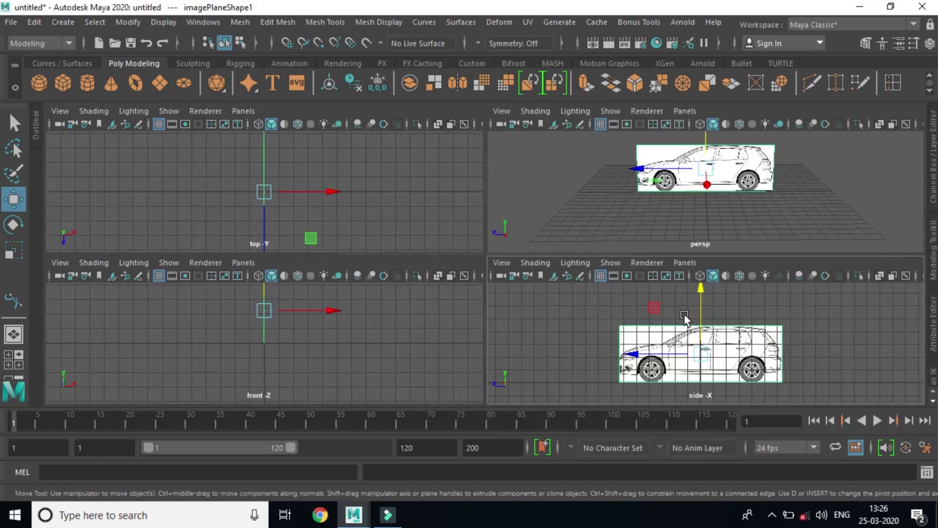
pyautogui.press('space')
pyautogui.moveTo(587, 326)
pyautogui.keyDown('alt'); pyautogui.mouseDown()
pyautogui.moveTo(687, 316)
pyautogui.moveTo(467, 335)
pyautogui.mouseUp(); pyautogui.keyUp('alt')
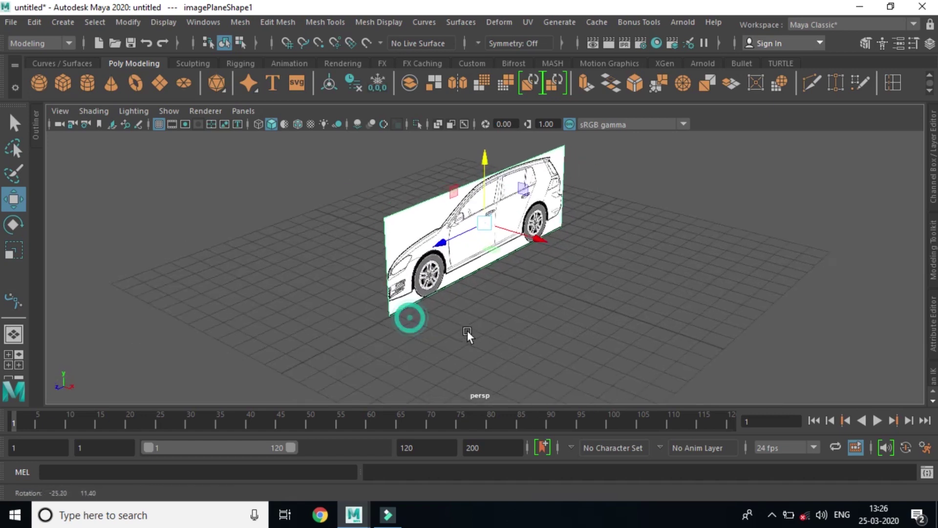
pyautogui.moveTo(542, 236); pyautogui.dragTo(328, 205)
pyautogui.keyDown('alt'); pyautogui.moveTo(625, 355); pyautogui.dragTo(537, 342); pyautogui.keyUp('alt')
# Lock all of imagePlane1's channels in the Channel Box
pyautogui.click(525, 171)
pyautogui.click(933, 145)
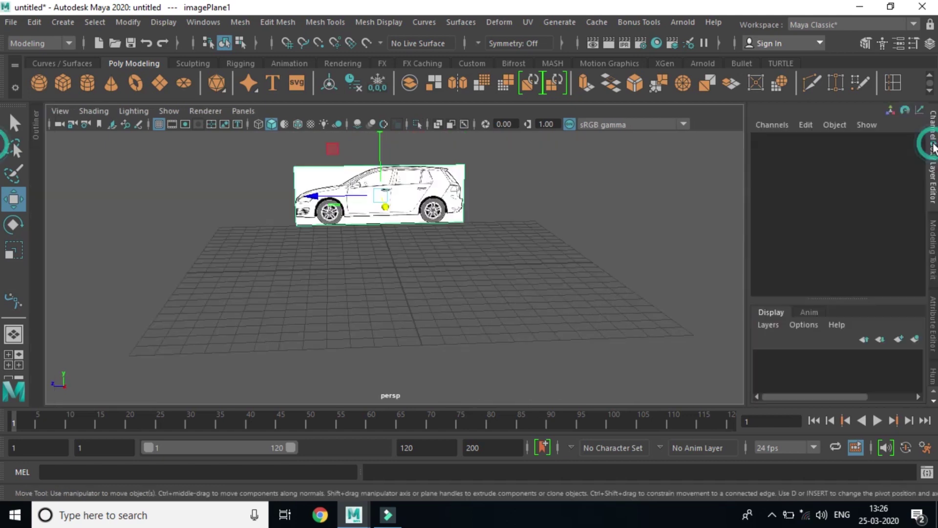
pyautogui.click(929, 44)
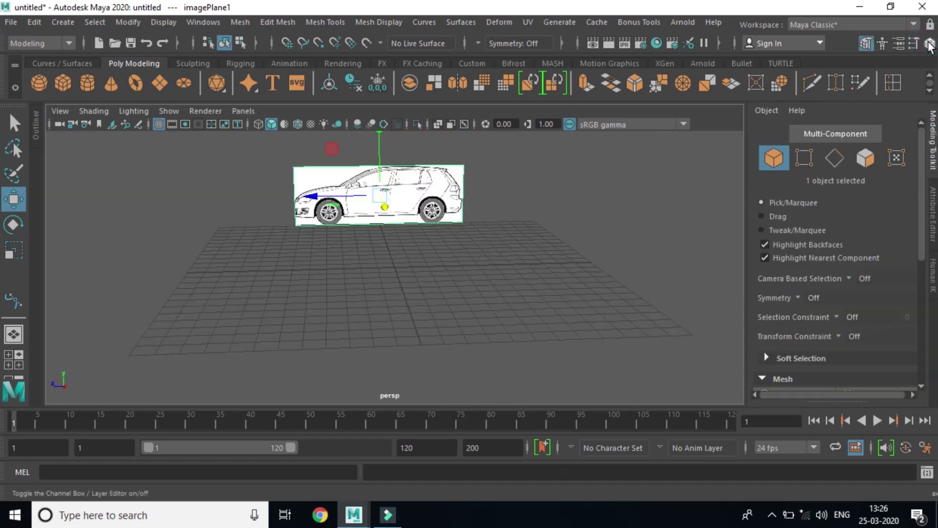
pyautogui.click(928, 44)
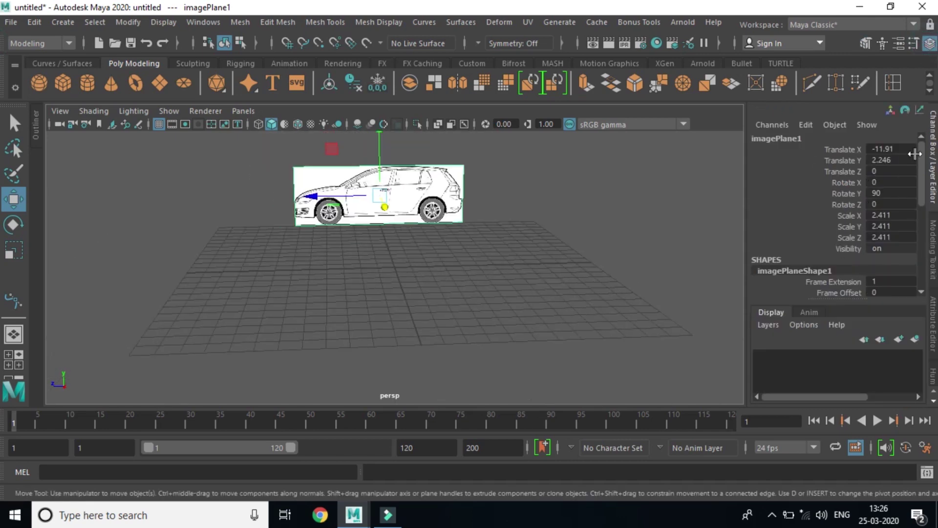
pyautogui.moveTo(891, 149); pyautogui.dragTo(904, 315)
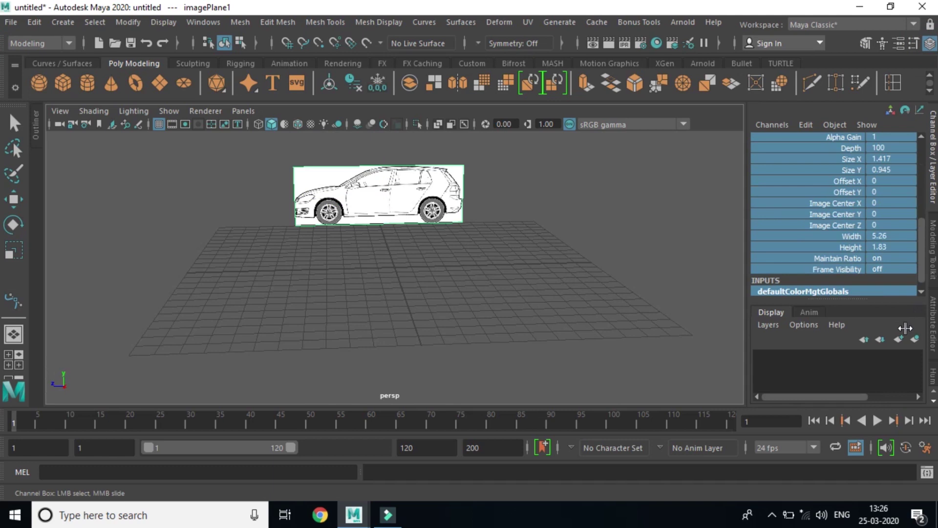
pyautogui.rightClick(825, 204)
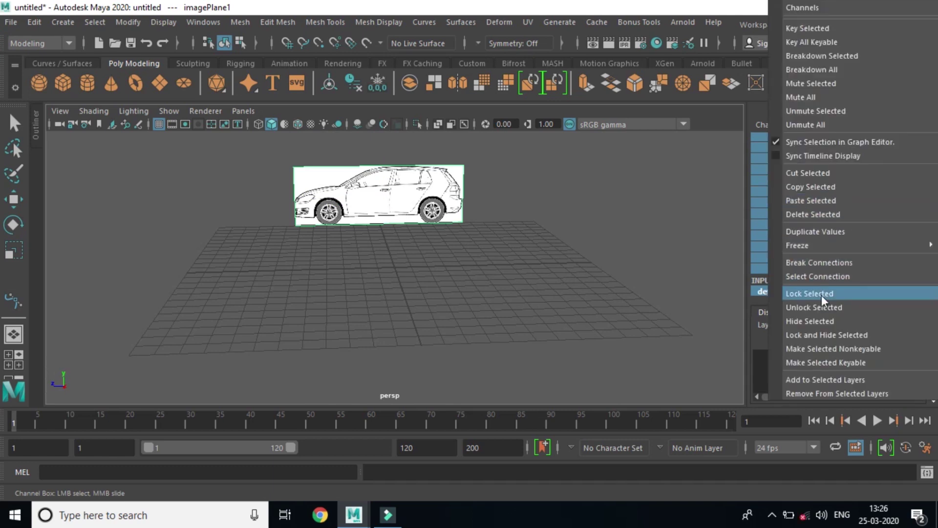
pyautogui.click(800, 295)
# Confirm the locked blueprint can't be moved, deselect it, and return to four views
pyautogui.click(404, 301)
pyautogui.press('w')
pyautogui.click(406, 222)
pyautogui.click(416, 284)
pyautogui.click(364, 188)
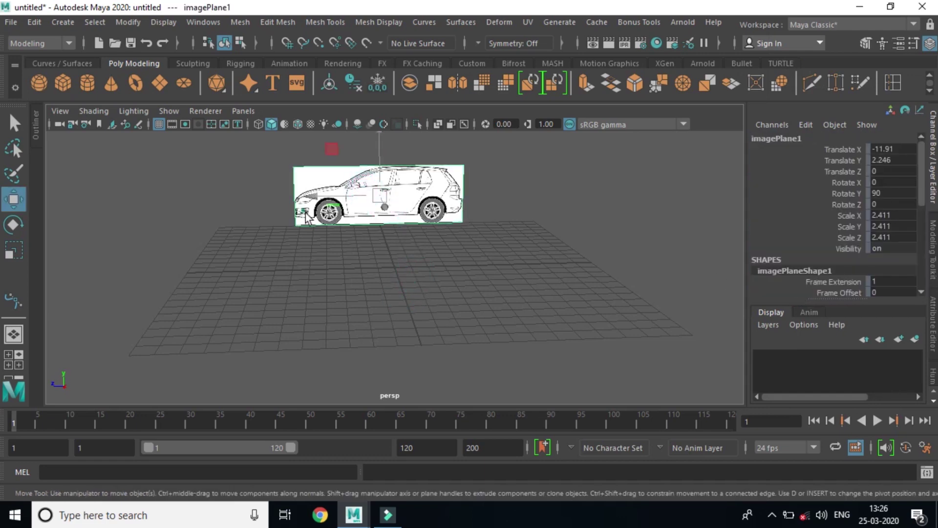
pyautogui.click(381, 274)
pyautogui.moveTo(383, 220)
pyautogui.keyDown('alt'); pyautogui.mouseDown(button='right')
pyautogui.moveTo(383, 234)
pyautogui.moveTo(404, 225)
pyautogui.moveTo(474, 293)
pyautogui.moveTo(482, 323)
pyautogui.mouseUp(button='right'); pyautogui.keyUp('alt')
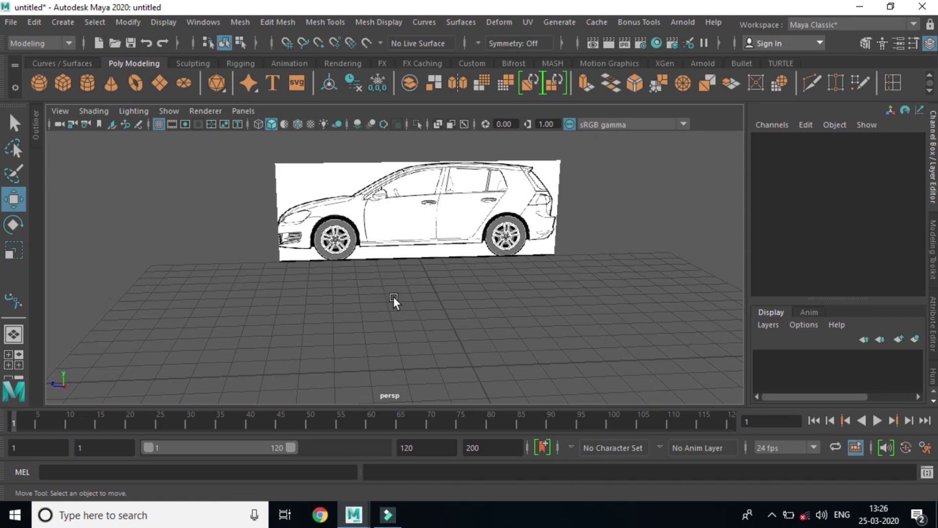
pyautogui.press('space')
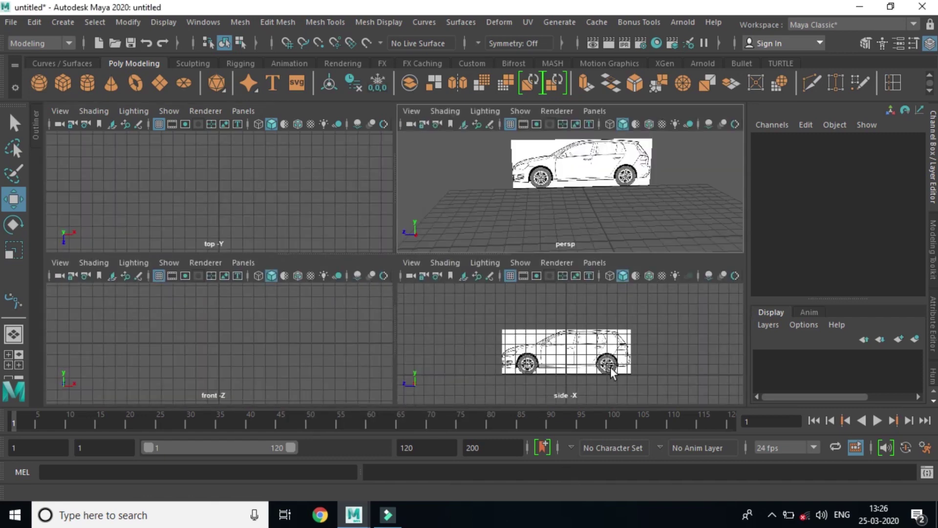
# Maximize the side view and frame the car blueprint
pyautogui.press('space')
pyautogui.scroll(3, 404, 333)
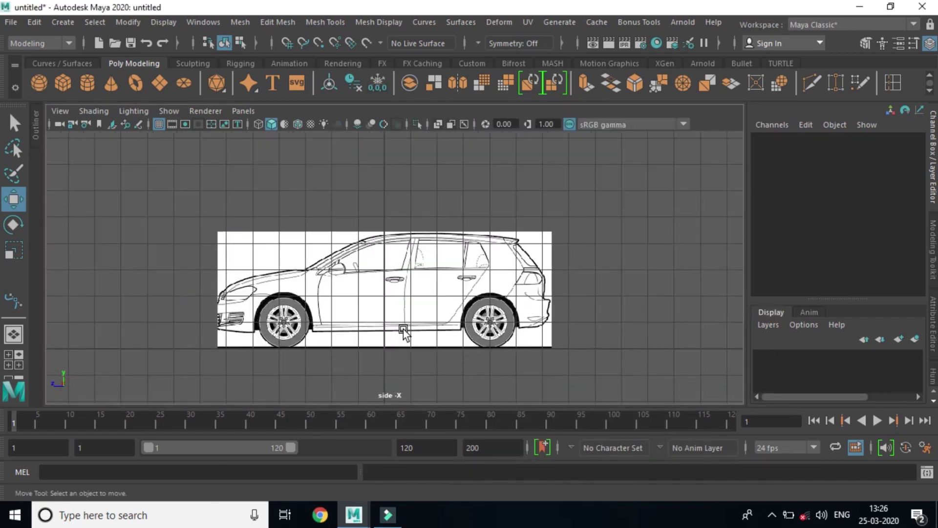
pyautogui.scroll(1, 404, 330)
pyautogui.scroll(1, 405, 330)
pyautogui.scroll(-2, 436, 334)
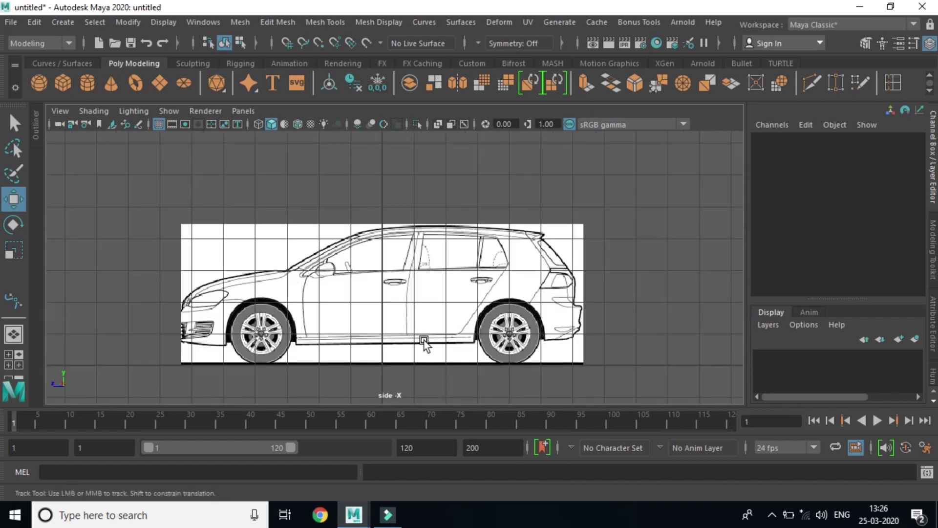
pyautogui.scroll(1, 424, 317)
pyautogui.scroll(1, 430, 298)
pyautogui.keyDown('alt'); pyautogui.moveTo(425, 268); pyautogui.dragTo(436, 280, button='middle'); pyautogui.keyUp('alt')
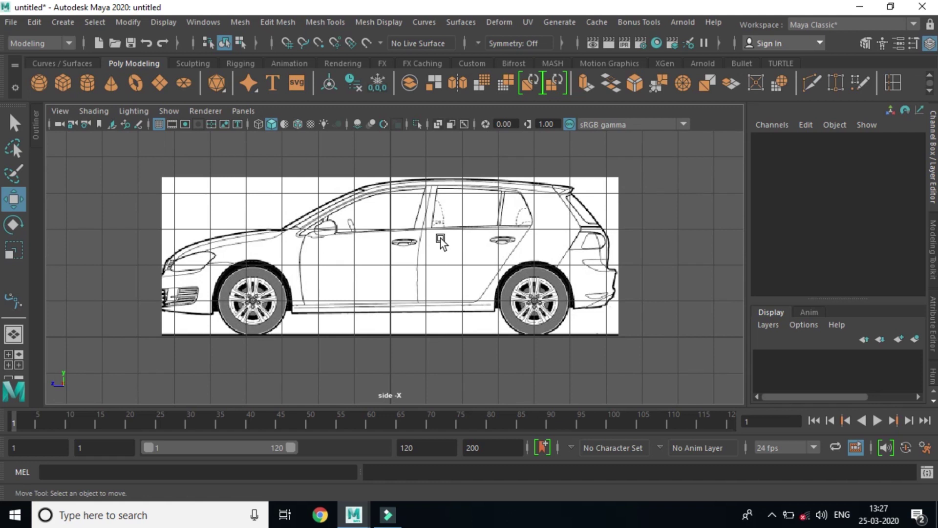
# Draw polygon plane pPlane1 over the car blueprint and show its lambert1 attributes
pyautogui.click(157, 84)
pyautogui.moveTo(158, 176)
pyautogui.mouseDown()
pyautogui.moveTo(342, 279)
pyautogui.moveTo(620, 332)
pyautogui.mouseUp()
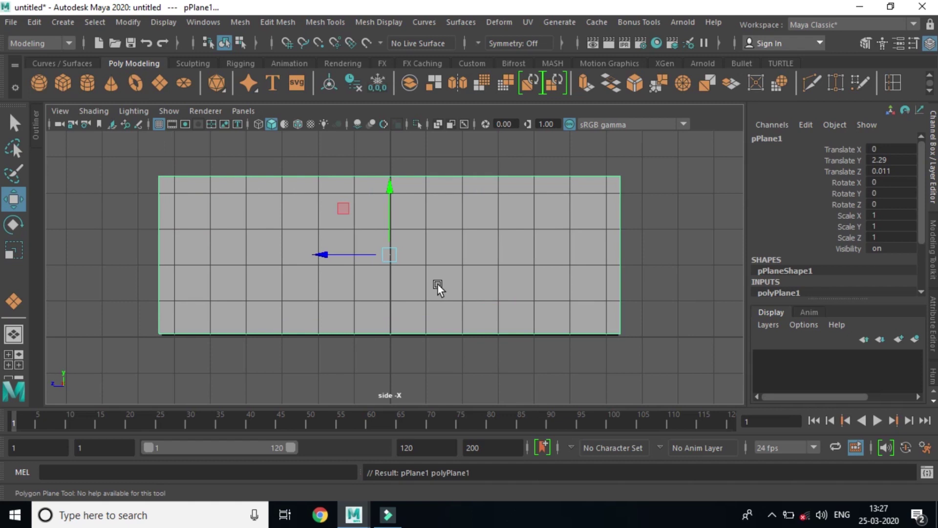
pyautogui.scroll(1, 449, 289)
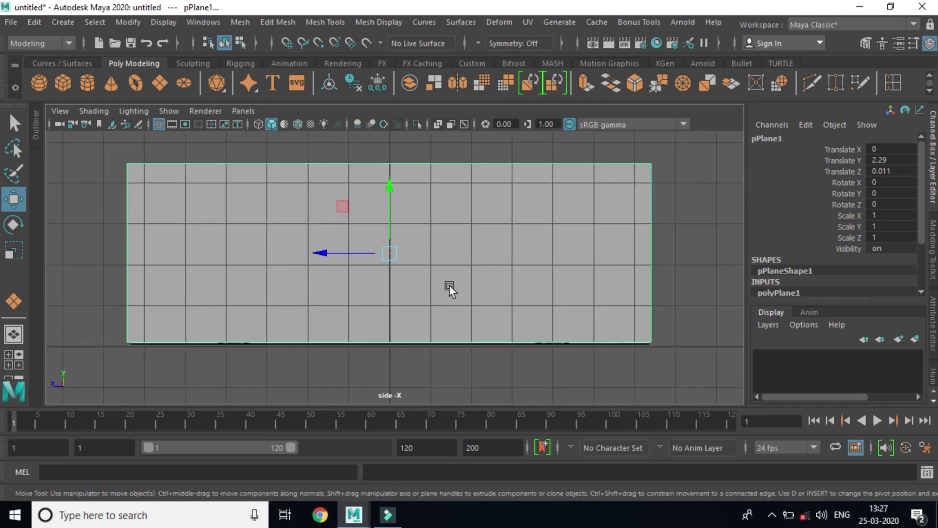
pyautogui.scroll(1, 448, 289)
pyautogui.keyDown('alt'); pyautogui.moveTo(448, 266); pyautogui.dragTo(455, 284, button='middle'); pyautogui.keyUp('alt')
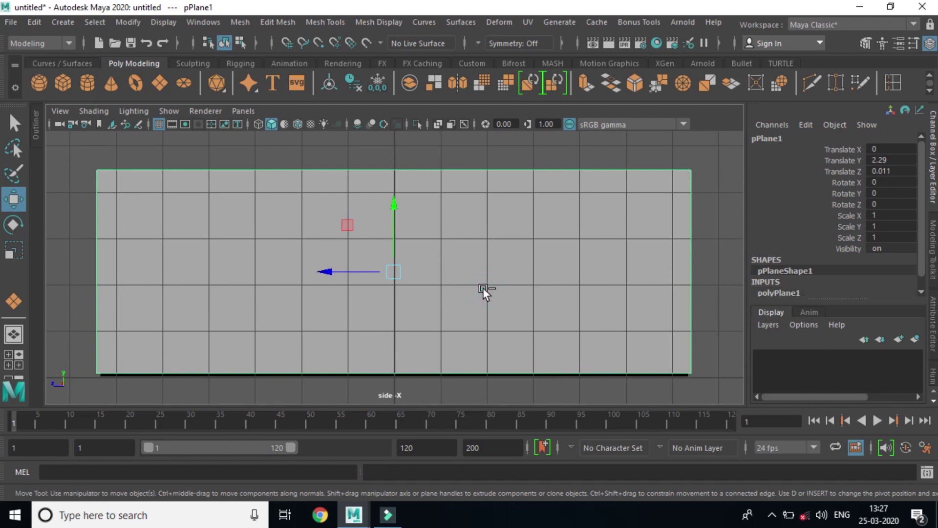
pyautogui.hotkey('ctrl', 'a')
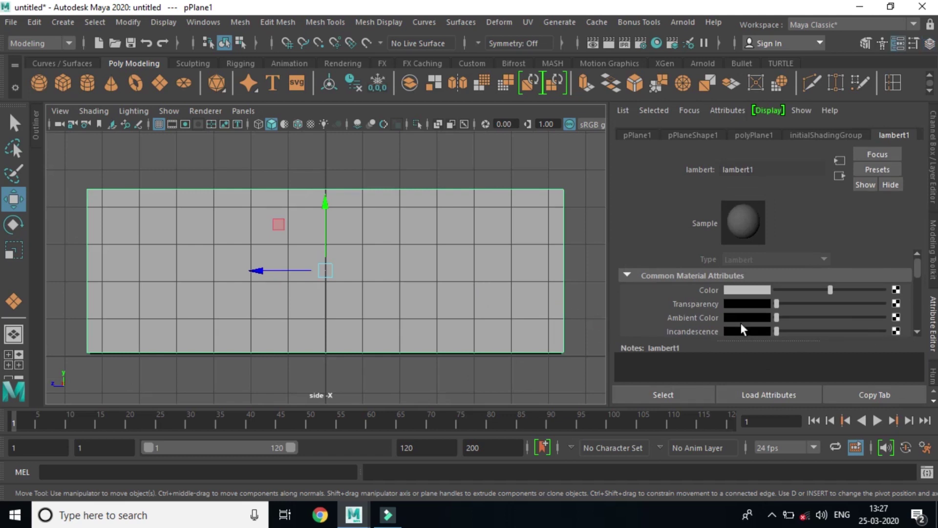
# Raise lambert1 Transparency so the blueprint shows through, then deselect and hide the Attribute Editor
pyautogui.moveTo(778, 306); pyautogui.dragTo(797, 319)
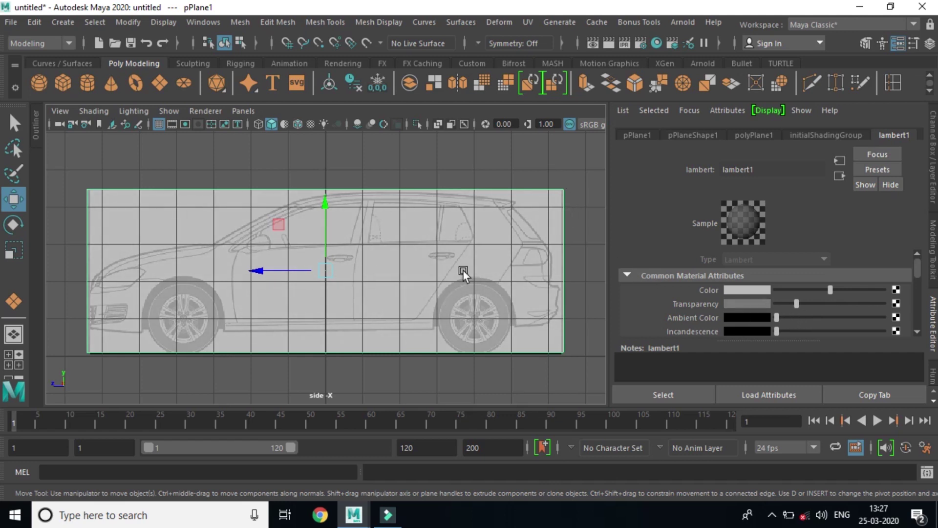
pyautogui.click(572, 157)
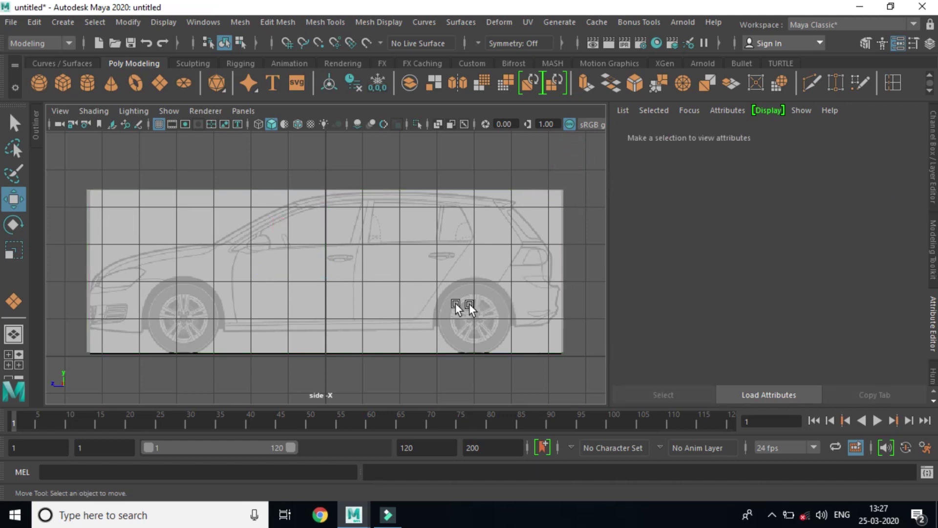
pyautogui.click(933, 322)
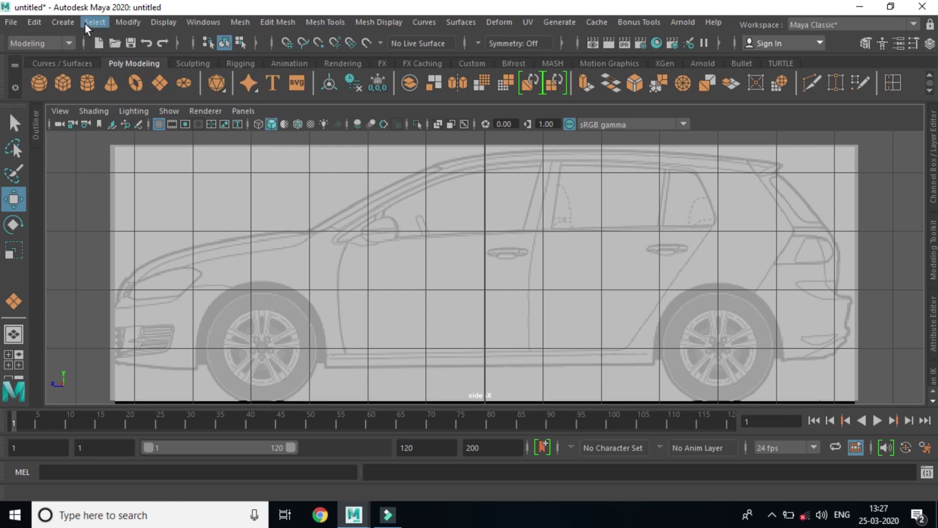
# Activate the Bezier Curve Tool from Create > Curve Tools
pyautogui.click(68, 23)
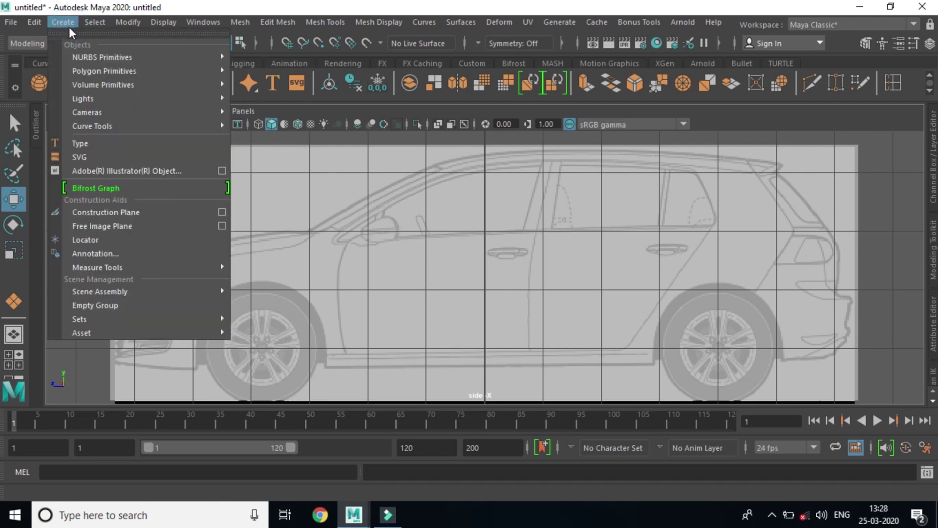
pyautogui.moveTo(92, 126)
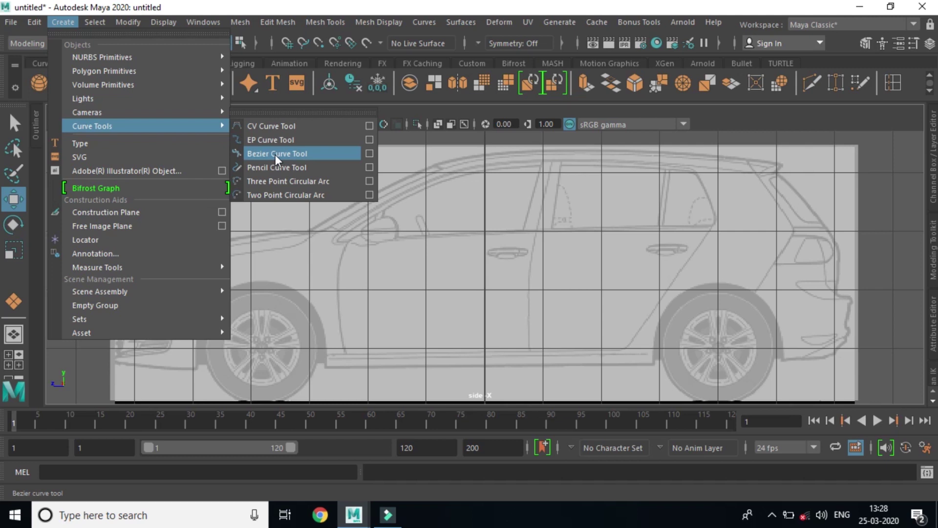
pyautogui.click(274, 153)
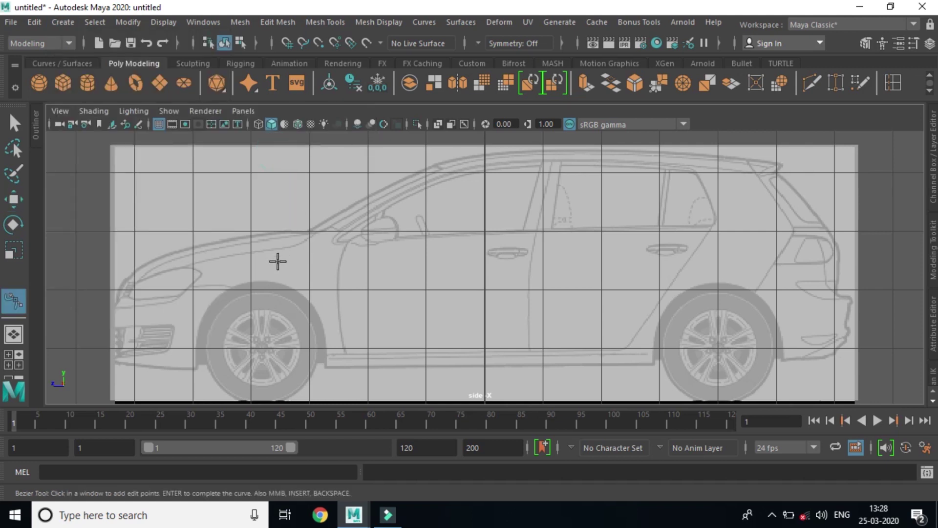
# Start the Bezier profile at the front bumper and trace over the bonnet to the windscreen base
pyautogui.scroll(1, 260, 299)
pyautogui.scroll(-1, 276, 320)
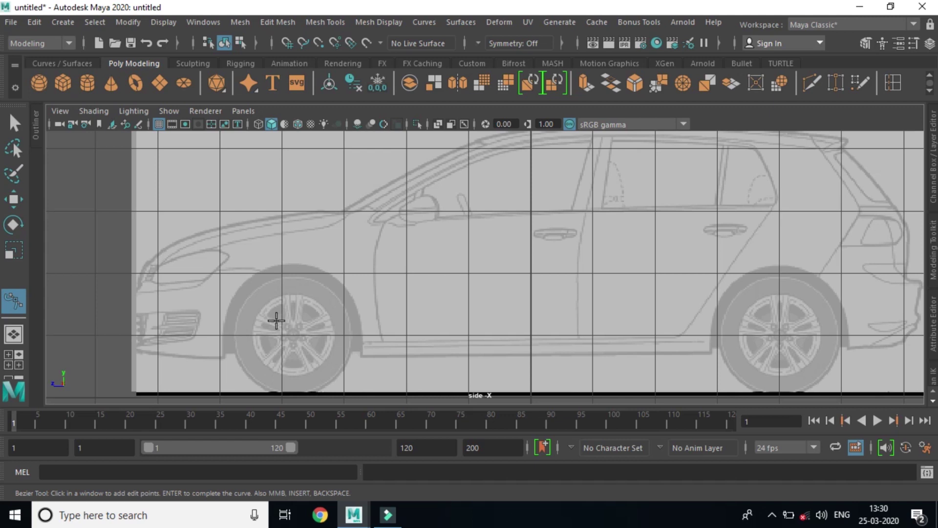
pyautogui.click(138, 346)
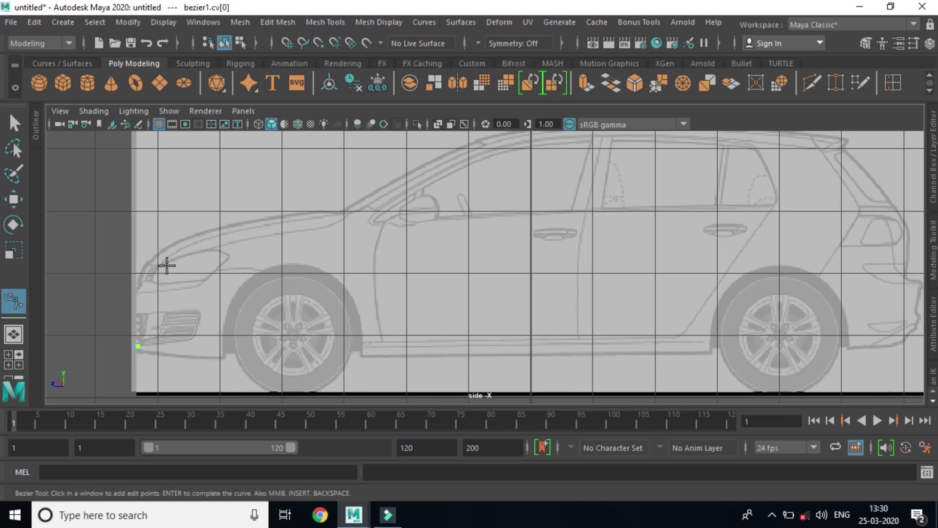
pyautogui.moveTo(190, 244); pyautogui.dragTo(256, 219)
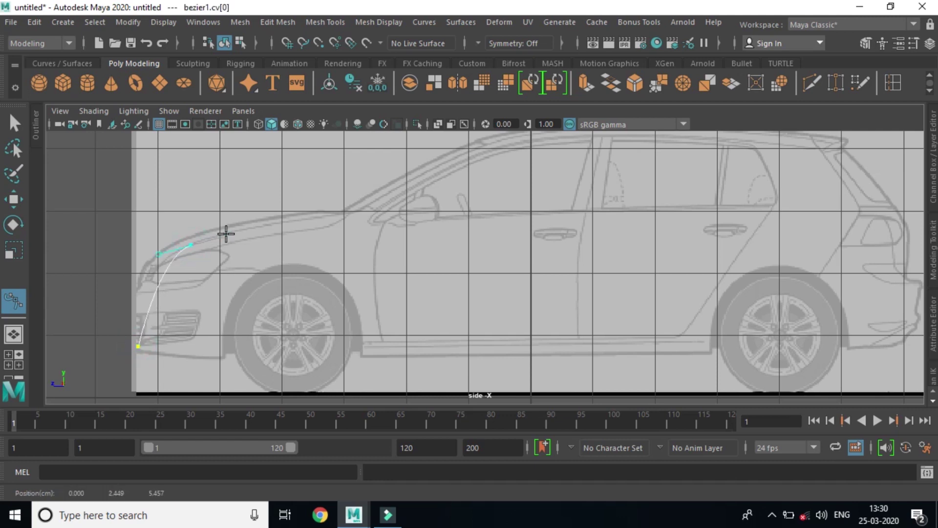
pyautogui.click(258, 219)
pyautogui.click(272, 220)
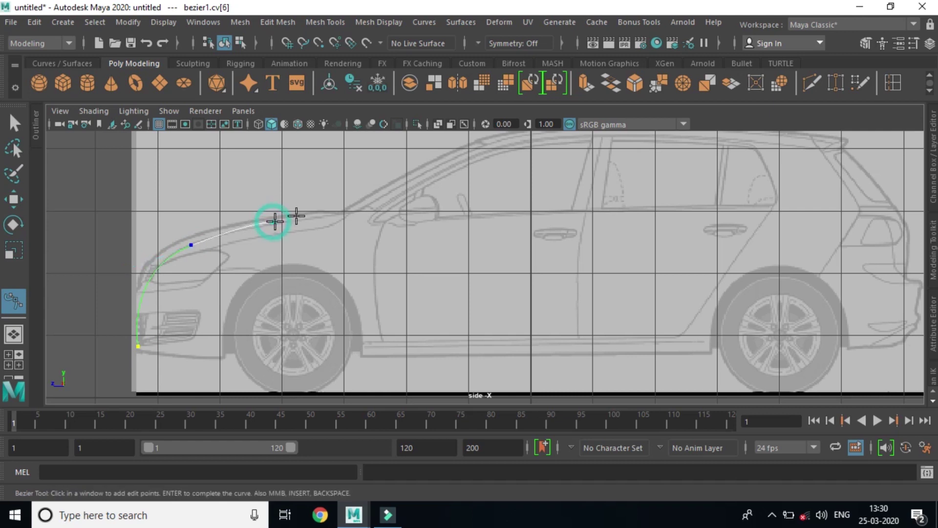
pyautogui.click(344, 211)
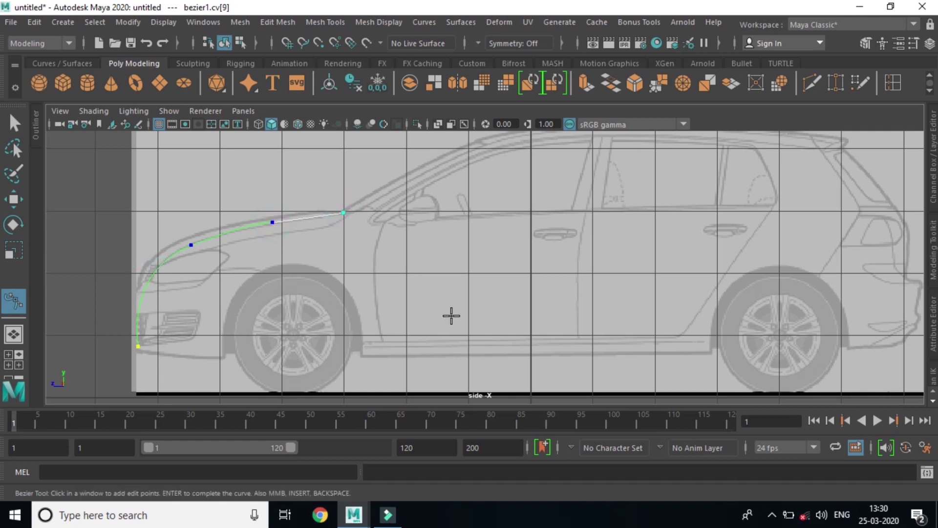
# Continue the curve up the windscreen and along the roof to the tailgate top
pyautogui.keyDown('alt'); pyautogui.moveTo(503, 258); pyautogui.dragTo(393, 347, button='middle'); pyautogui.keyUp('alt')
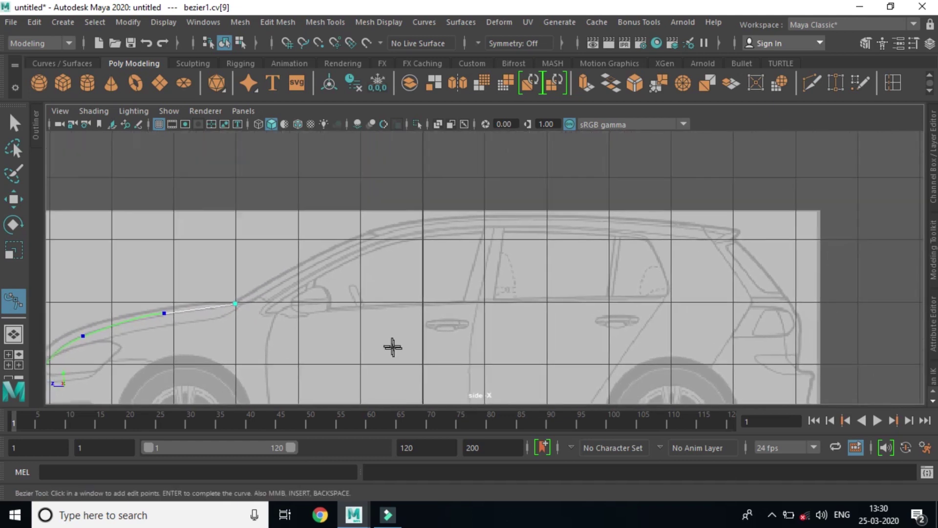
pyautogui.click(377, 236)
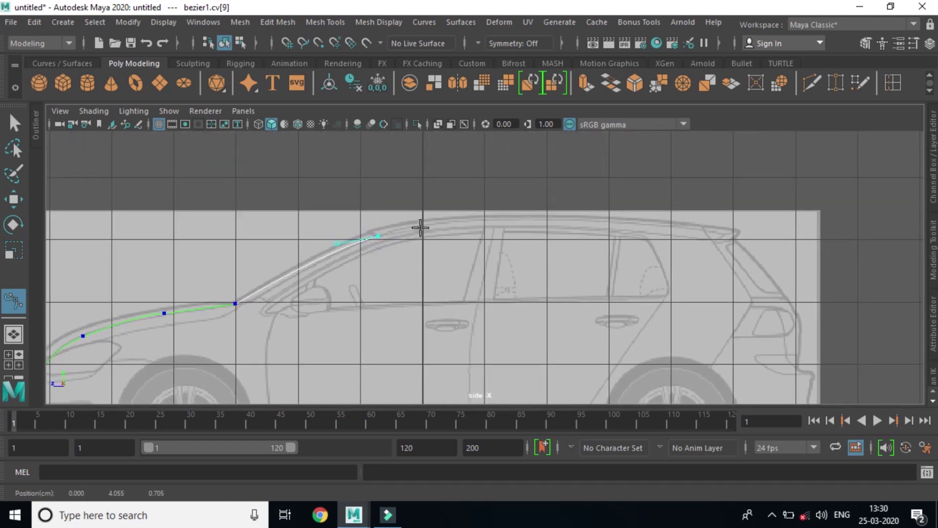
pyautogui.hotkey('ctrl', 'z')
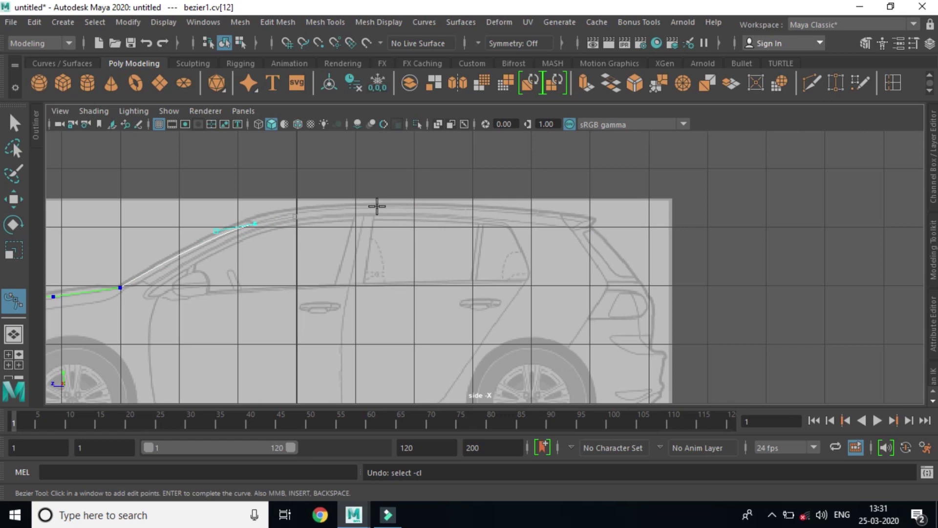
pyautogui.click(412, 207)
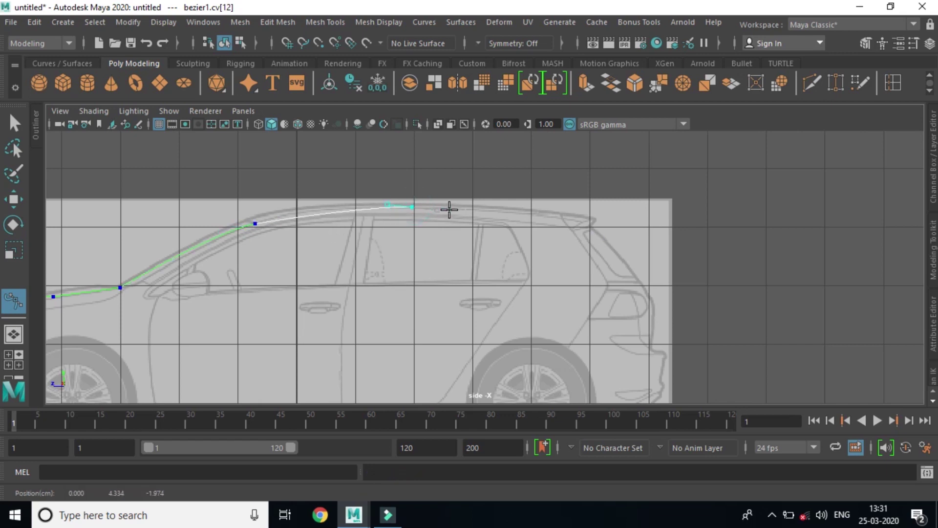
pyautogui.click(490, 206)
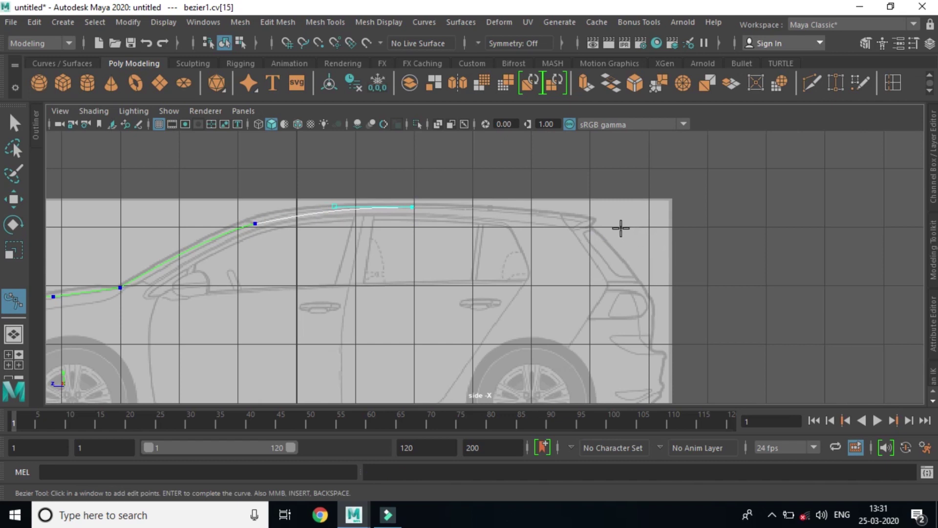
pyautogui.click(597, 219)
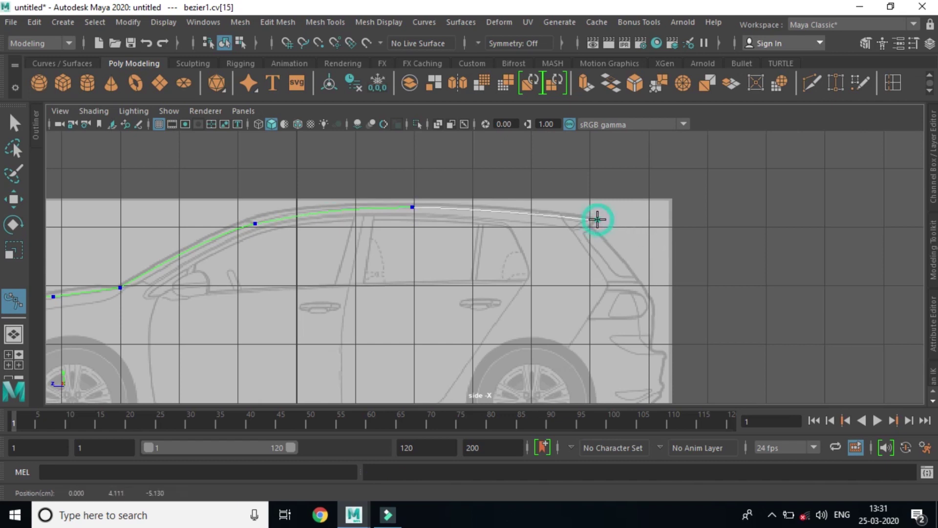
pyautogui.click(591, 229)
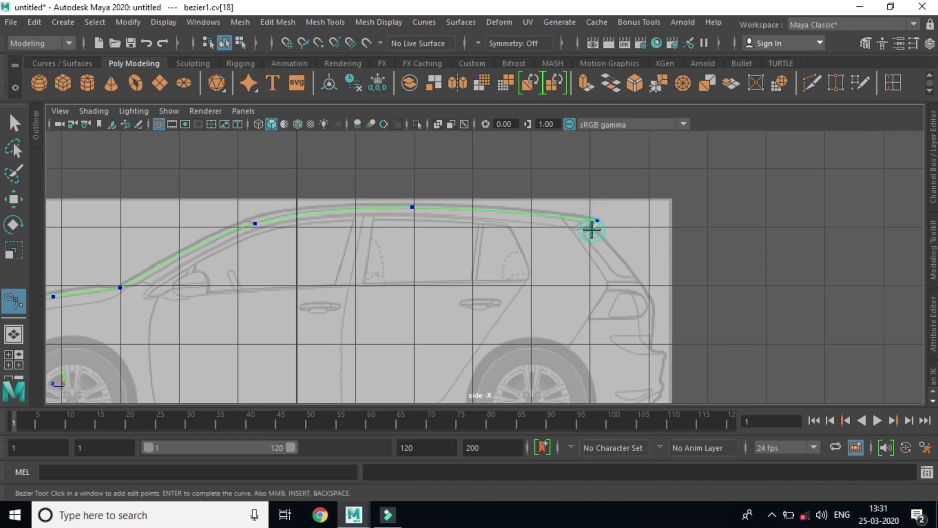
pyautogui.keyDown('alt'); pyautogui.moveTo(638, 299); pyautogui.dragTo(614, 268, button='middle'); pyautogui.keyUp('alt')
pyautogui.click(602, 232)
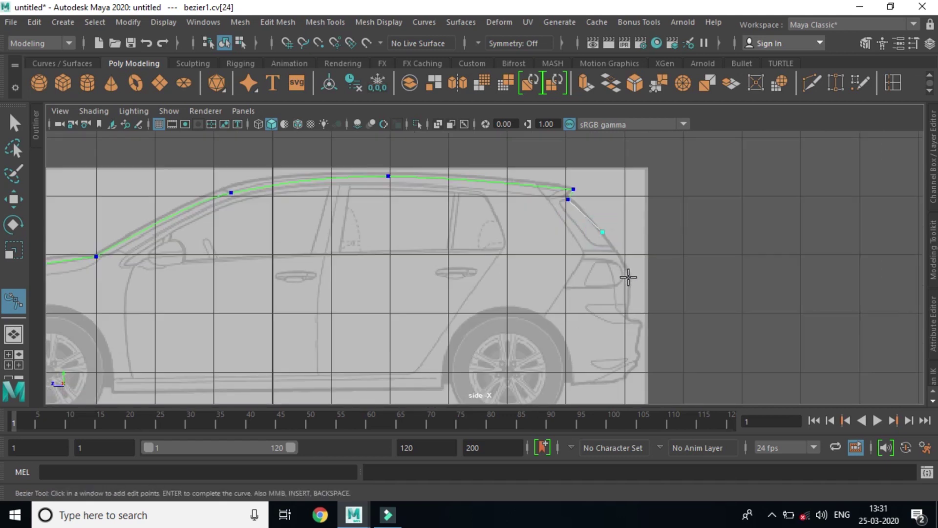
# Trace the curve down the tailgate and rear bumper to the bumper's bottom
pyautogui.moveTo(627, 283); pyautogui.dragTo(628, 306)
pyautogui.click(630, 320)
pyautogui.keyDown('alt'); pyautogui.moveTo(632, 350); pyautogui.dragTo(534, 279, button='middle'); pyautogui.keyUp('alt')
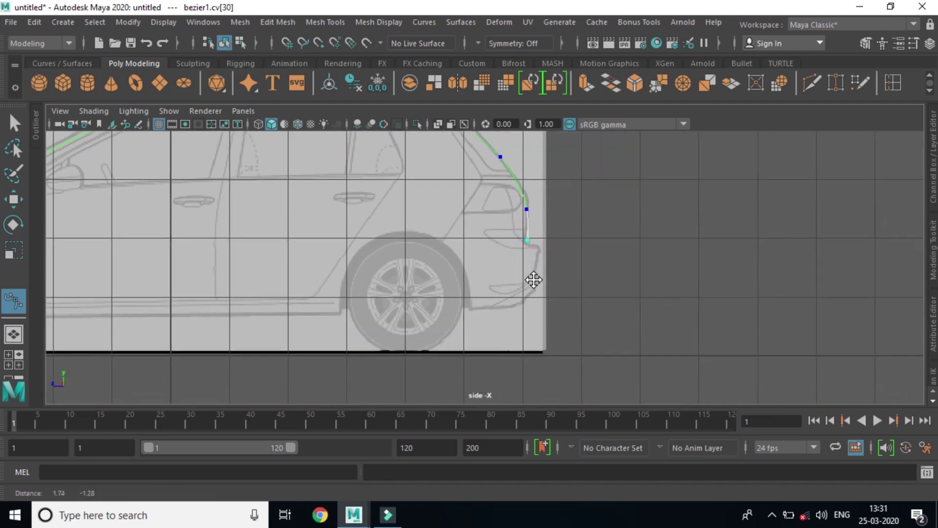
pyautogui.click(538, 248)
pyautogui.click(538, 268)
pyautogui.click(537, 281)
pyautogui.keyDown('alt'); pyautogui.moveTo(512, 313); pyautogui.dragTo(647, 325, button='right'); pyautogui.keyUp('alt')
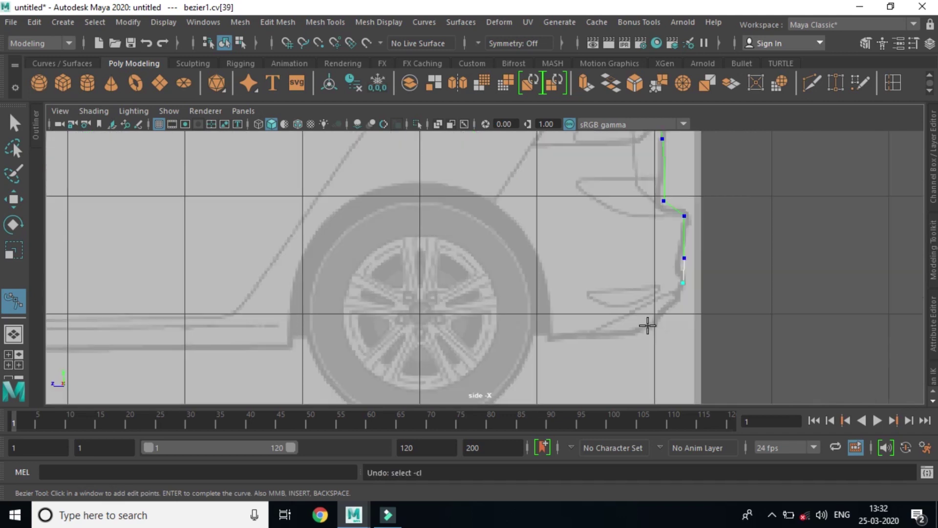
pyautogui.moveTo(650, 325); pyautogui.dragTo(557, 342)
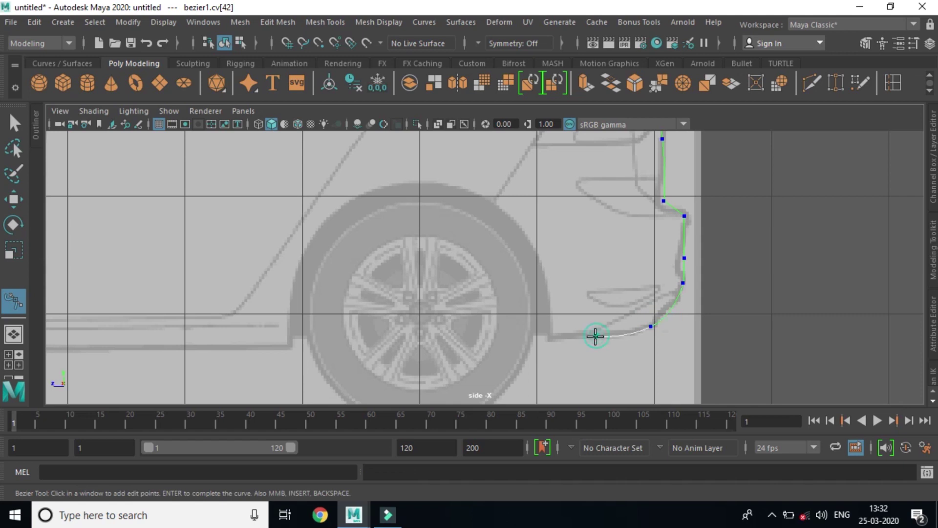
pyautogui.click(552, 339)
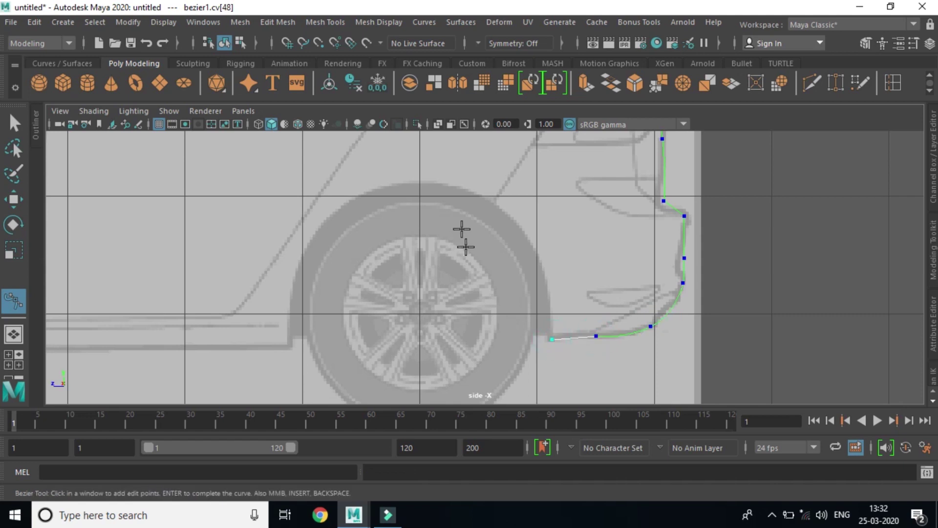
# Carry the curve over the rear wheel arch and along the sill line
pyautogui.moveTo(418, 181); pyautogui.dragTo(272, 177)
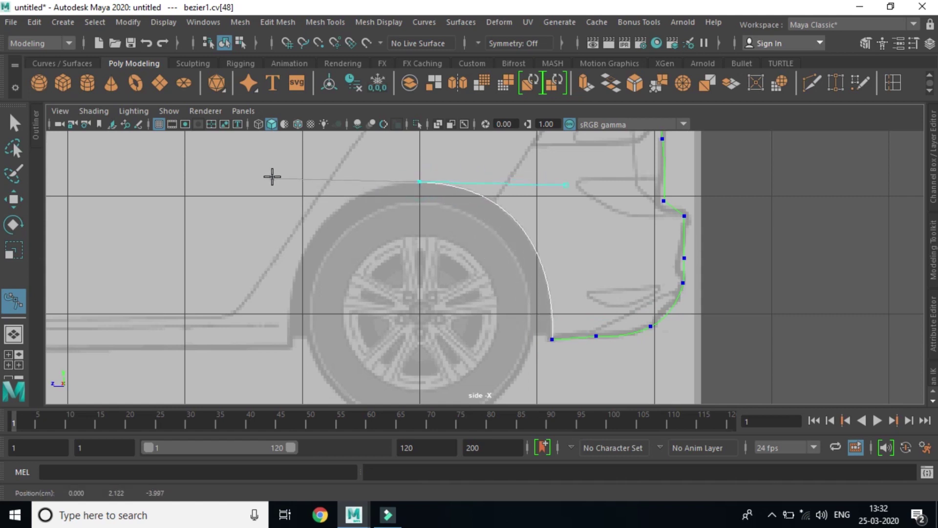
pyautogui.click(288, 346)
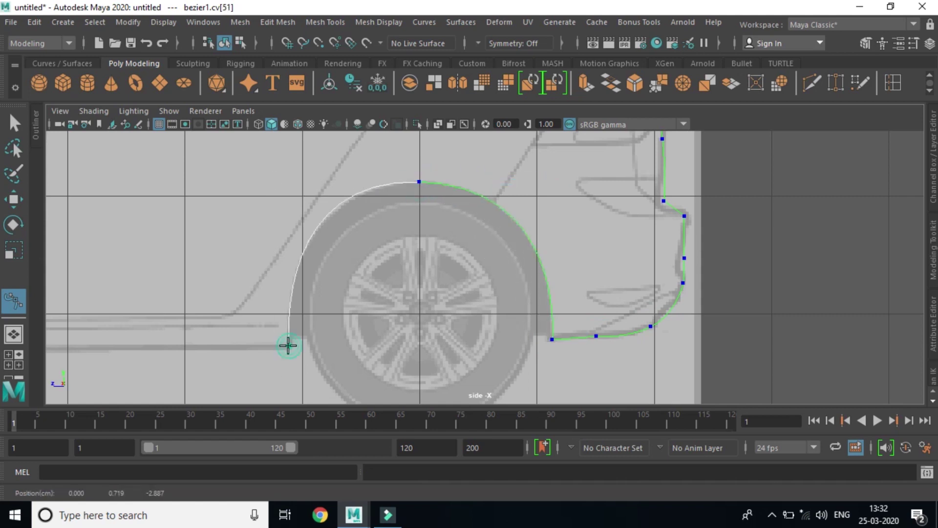
pyautogui.moveTo(412, 341)
pyautogui.keyDown('alt'); pyautogui.mouseDown(button='middle')
pyautogui.moveTo(767, 261)
pyautogui.moveTo(919, 258)
pyautogui.mouseUp(button='middle'); pyautogui.keyUp('alt')
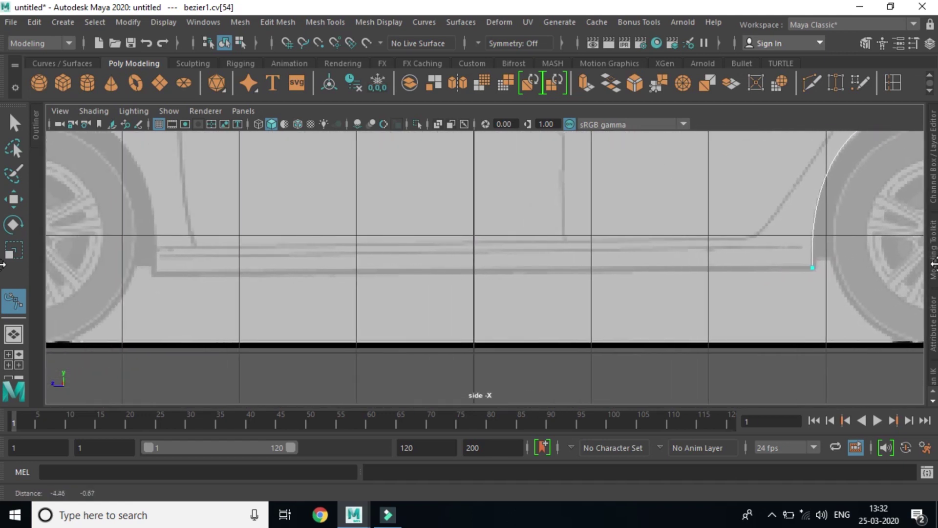
pyautogui.click(153, 274)
# Continue the Bezier profile along the sill and over the front wheel arch, finishing it as bezier1
pyautogui.scroll(-3, 263, 276)
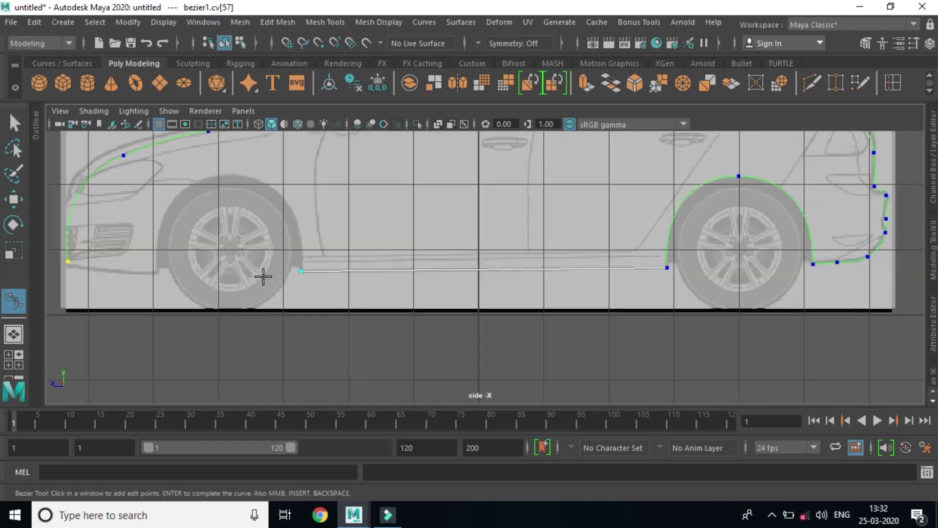
pyautogui.keyDown('alt'); pyautogui.moveTo(350, 292); pyautogui.dragTo(479, 346, button='middle'); pyautogui.keyUp('alt')
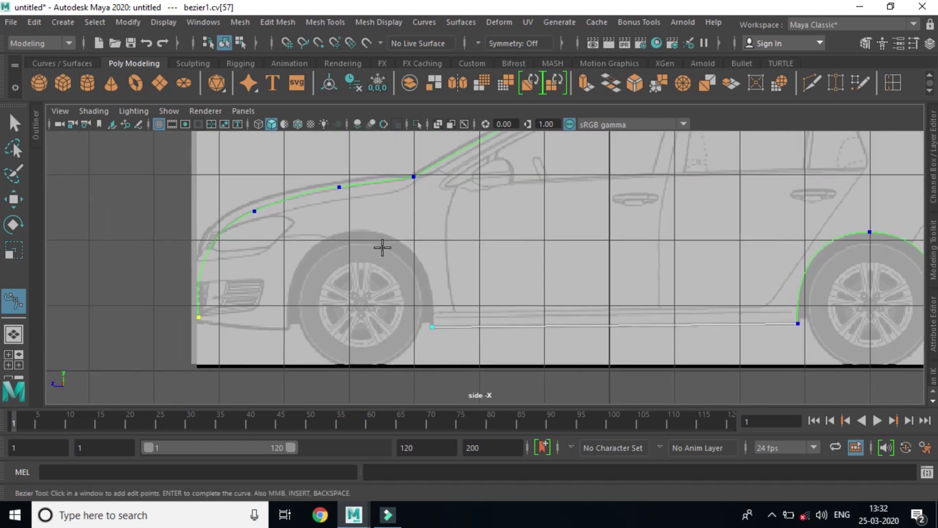
pyautogui.moveTo(361, 229)
pyautogui.mouseDown()
pyautogui.moveTo(274, 232)
pyautogui.moveTo(286, 230)
pyautogui.mouseUp()
pyautogui.click(286, 328)
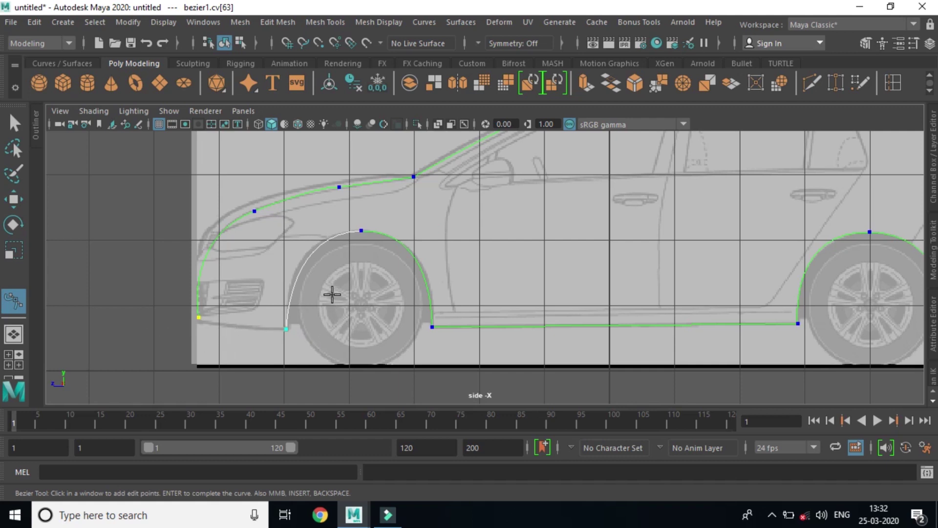
pyautogui.click(11, 200)
pyautogui.press('F8')
# Maximize the perspective view and remove the grey plane pPlane1 covering the curve
pyautogui.press('space')
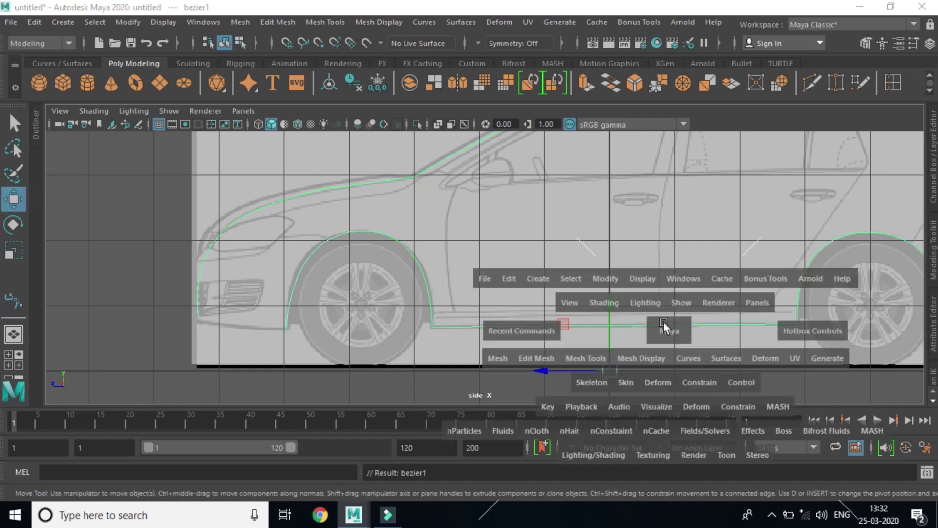
pyautogui.press('space')
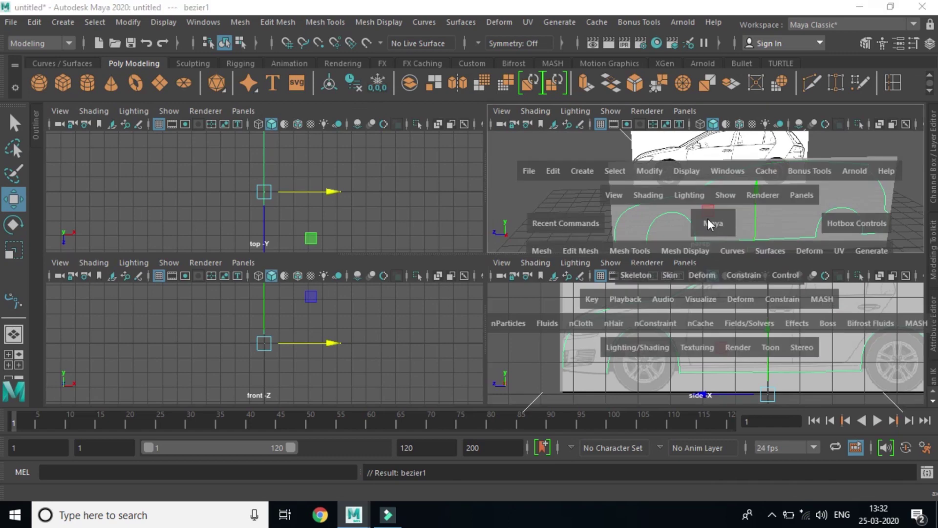
pyautogui.moveTo(687, 354)
pyautogui.keyDown('alt'); pyautogui.mouseDown()
pyautogui.moveTo(660, 337)
pyautogui.moveTo(712, 333)
pyautogui.moveTo(604, 259)
pyautogui.moveTo(600, 299)
pyautogui.moveTo(622, 303)
pyautogui.moveTo(606, 312)
pyautogui.mouseUp(); pyautogui.keyUp('alt')
pyautogui.click(250, 178)
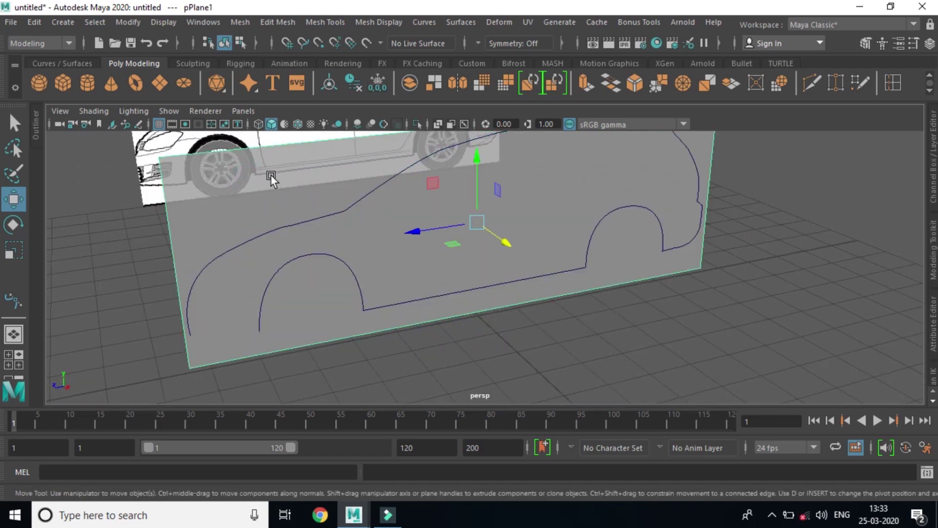
pyautogui.press('Delete')
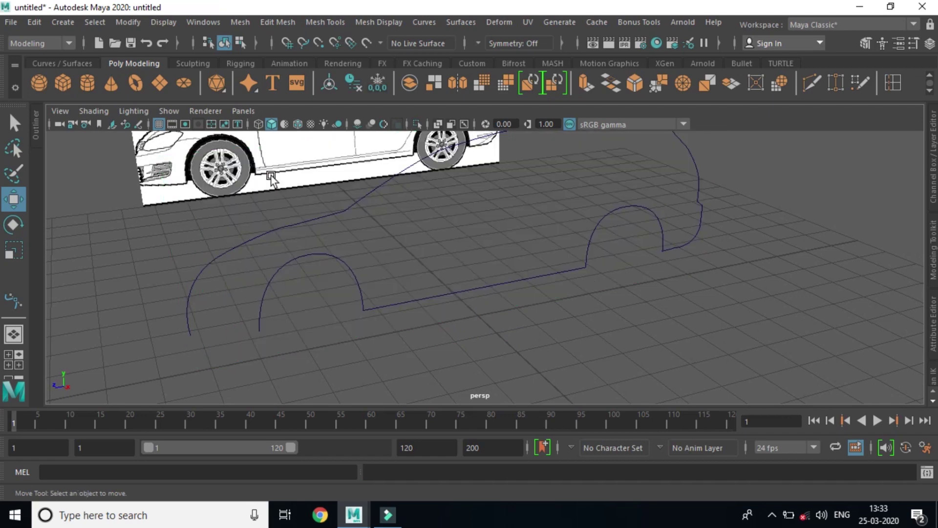
# Orbit to inspect the profile and reselect the bezier1 curve
pyautogui.moveTo(582, 321)
pyautogui.keyDown('alt'); pyautogui.mouseDown()
pyautogui.moveTo(634, 347)
pyautogui.moveTo(612, 329)
pyautogui.moveTo(652, 326)
pyautogui.moveTo(632, 339)
pyautogui.moveTo(638, 343)
pyautogui.mouseUp(); pyautogui.keyUp('alt')
pyautogui.click(503, 284)
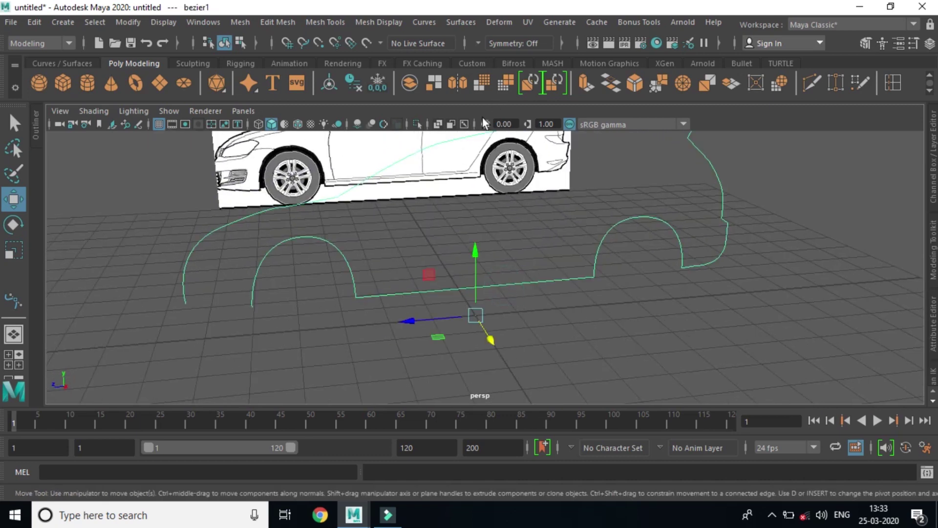
pyautogui.click(432, 22)
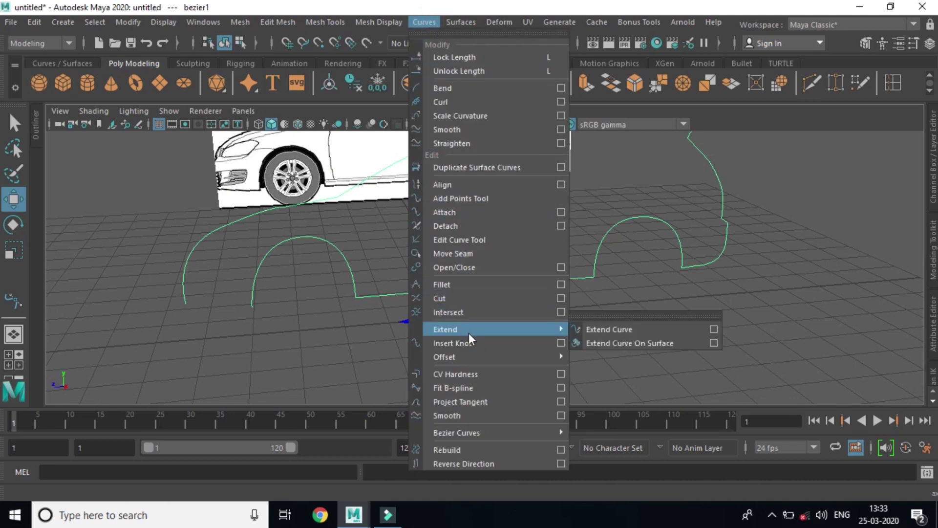
# Join bezier1's front and rear ends with Open/Close, then orbit to check the closed outline
pyautogui.click(456, 266)
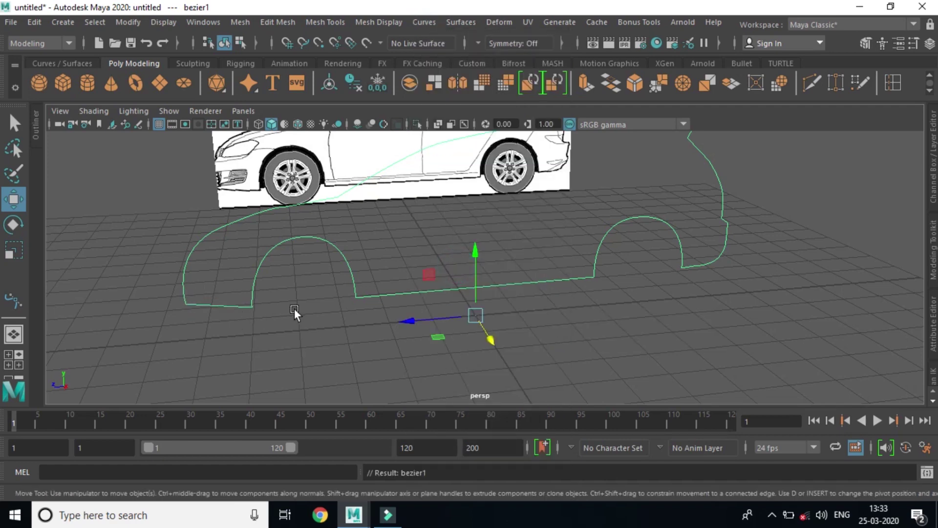
pyautogui.moveTo(532, 323)
pyautogui.keyDown('alt'); pyautogui.mouseDown()
pyautogui.moveTo(518, 315)
pyautogui.moveTo(669, 346)
pyautogui.moveTo(664, 339)
pyautogui.mouseUp(); pyautogui.keyUp('alt')
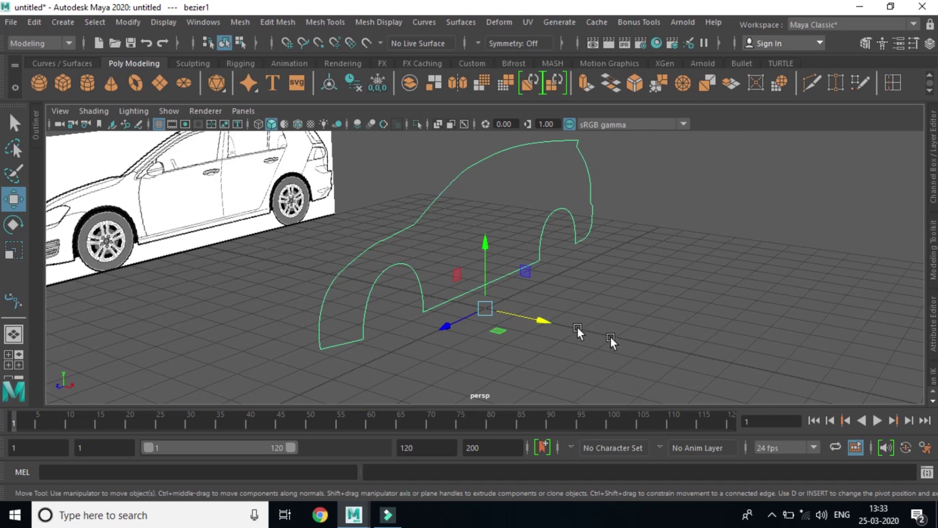
pyautogui.scroll(2, 564, 295)
pyautogui.scroll(2, 564, 295)
pyautogui.moveTo(564, 295)
pyautogui.keyDown('alt'); pyautogui.mouseDown()
pyautogui.moveTo(588, 326)
pyautogui.moveTo(569, 327)
pyautogui.mouseUp(); pyautogui.keyUp('alt')
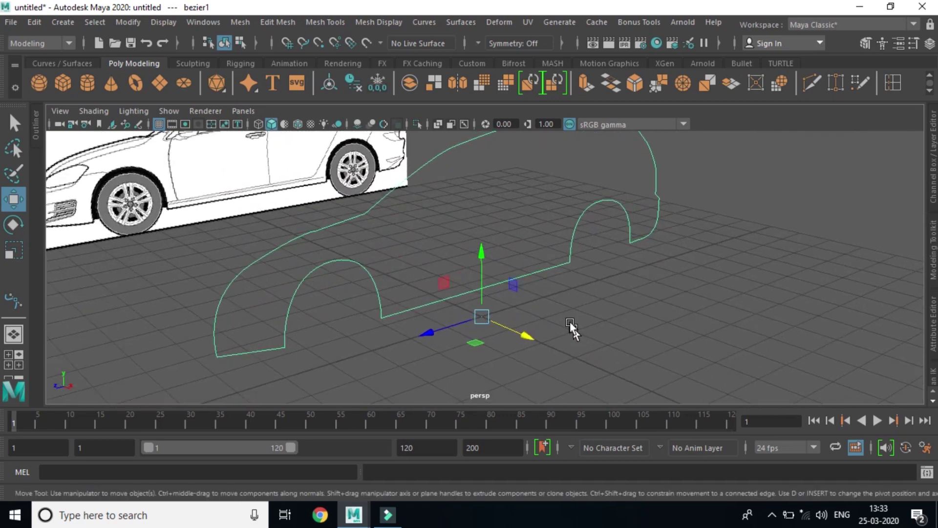
pyautogui.click(461, 24)
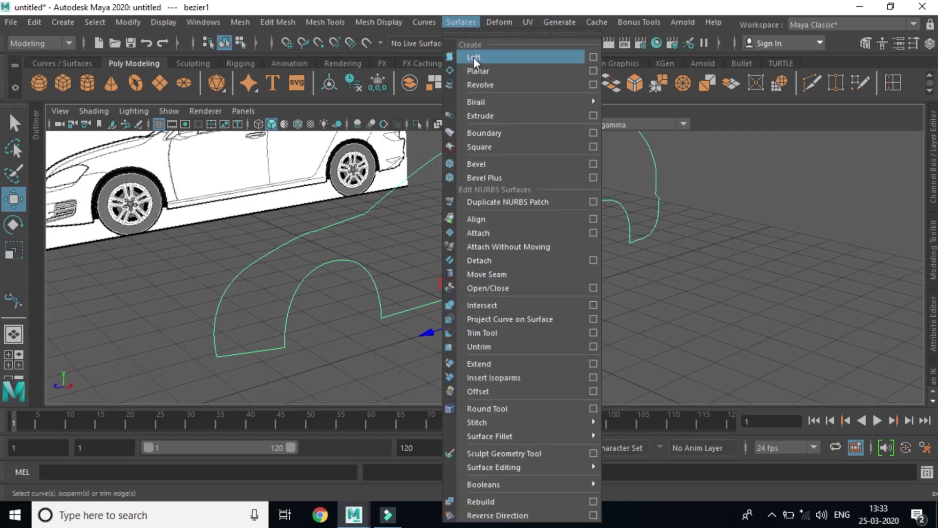
# Create a Planar trim surface from the outline as Polygons with Quads and General tessellation
pyautogui.click(594, 70)
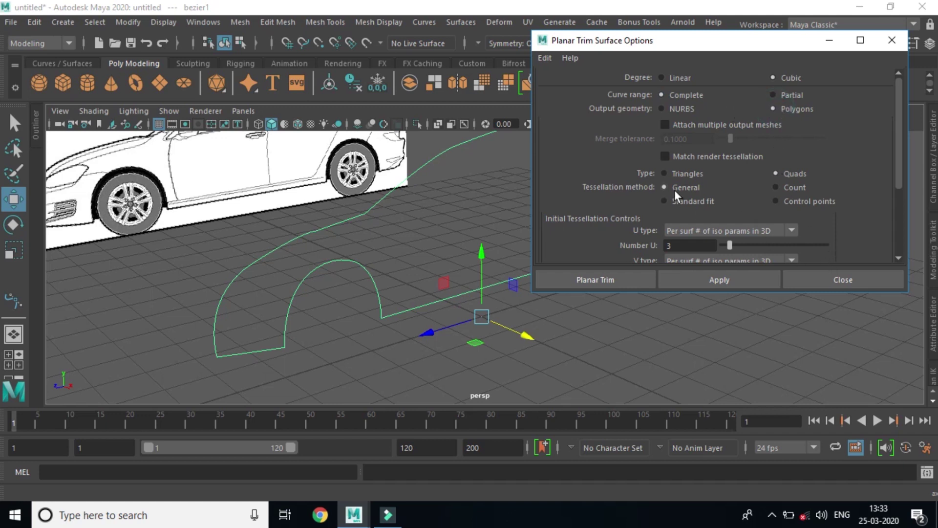
pyautogui.scroll(-3, 802, 205)
pyautogui.scroll(-2, 803, 206)
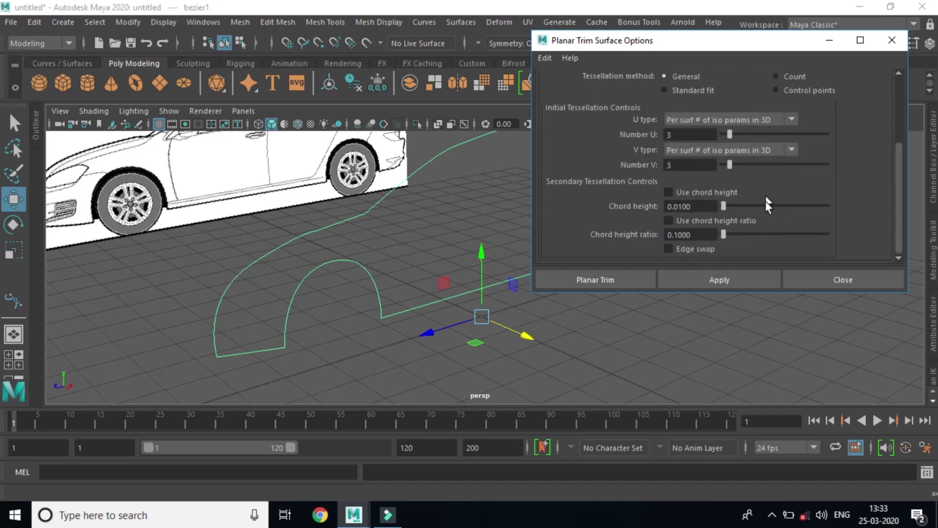
pyautogui.scroll(4, 774, 196)
pyautogui.scroll(1, 774, 196)
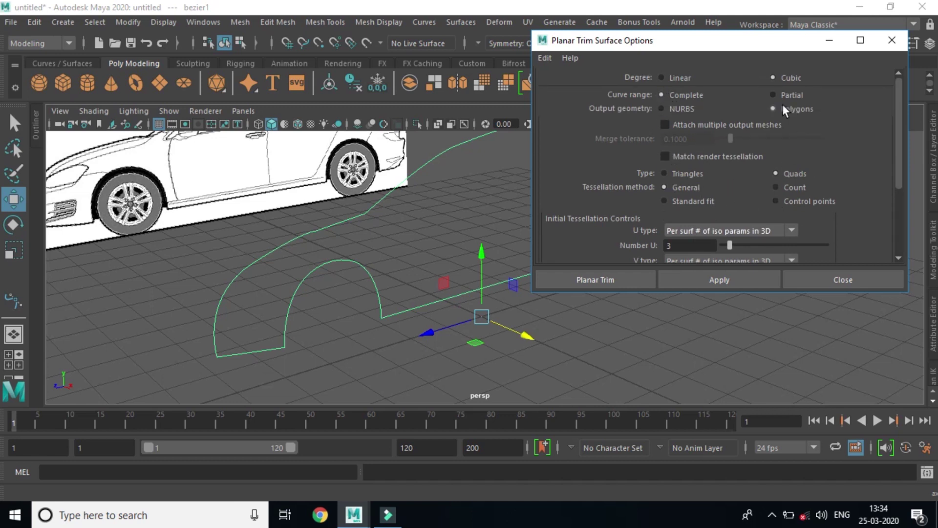
pyautogui.scroll(-2, 780, 177)
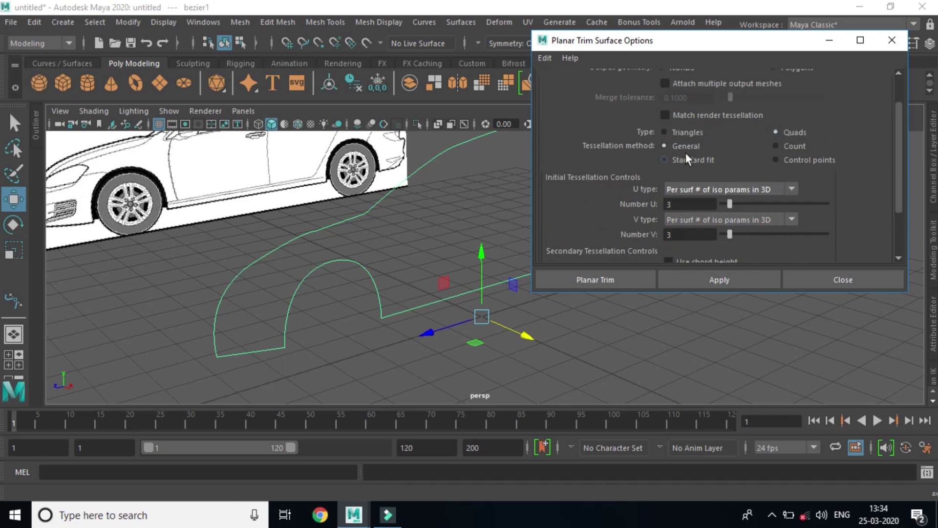
pyautogui.scroll(-2, 754, 203)
pyautogui.scroll(-1, 753, 203)
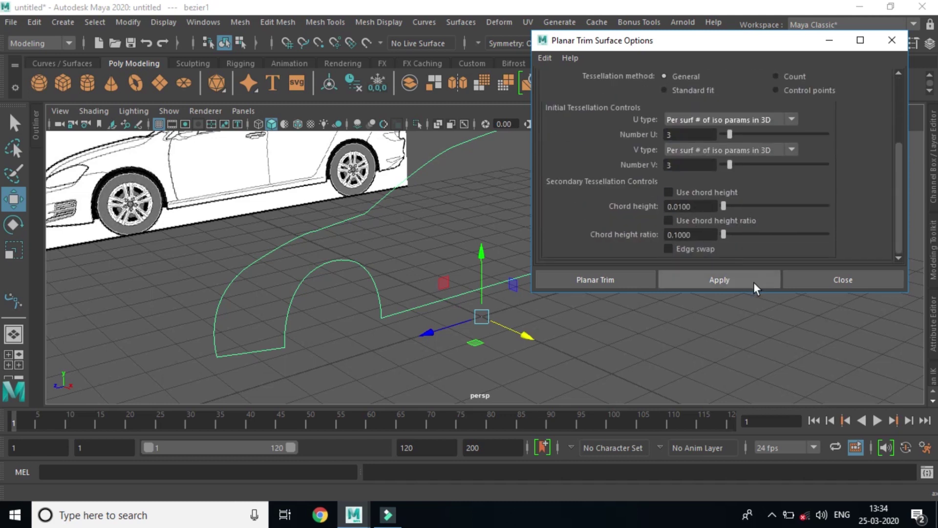
pyautogui.click(711, 278)
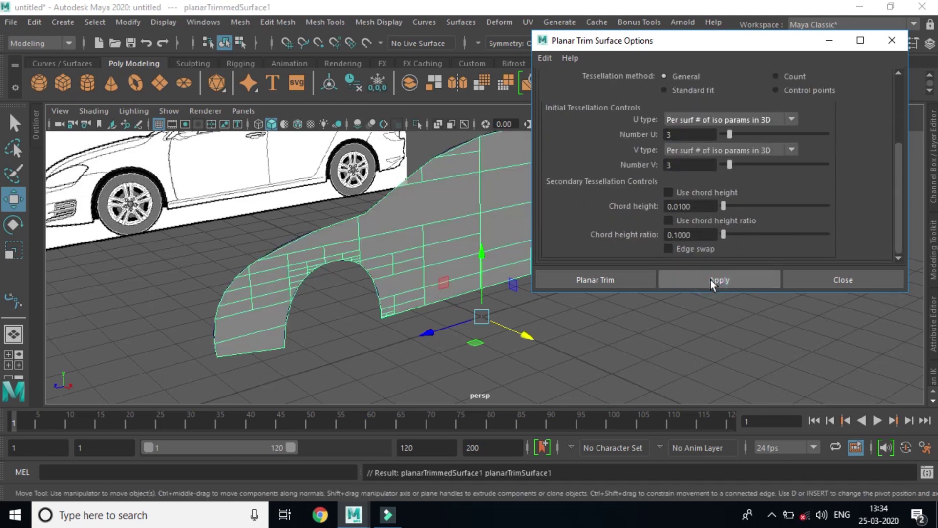
# Set lambert1 Transparency fully to none so the car-side panel is opaque, then deselect it
pyautogui.click(840, 279)
pyautogui.moveTo(590, 320)
pyautogui.keyDown('alt'); pyautogui.mouseDown()
pyautogui.moveTo(634, 301)
pyautogui.moveTo(553, 297)
pyautogui.moveTo(544, 322)
pyautogui.moveTo(606, 271)
pyautogui.moveTo(635, 291)
pyautogui.moveTo(596, 298)
pyautogui.mouseUp(); pyautogui.keyUp('alt')
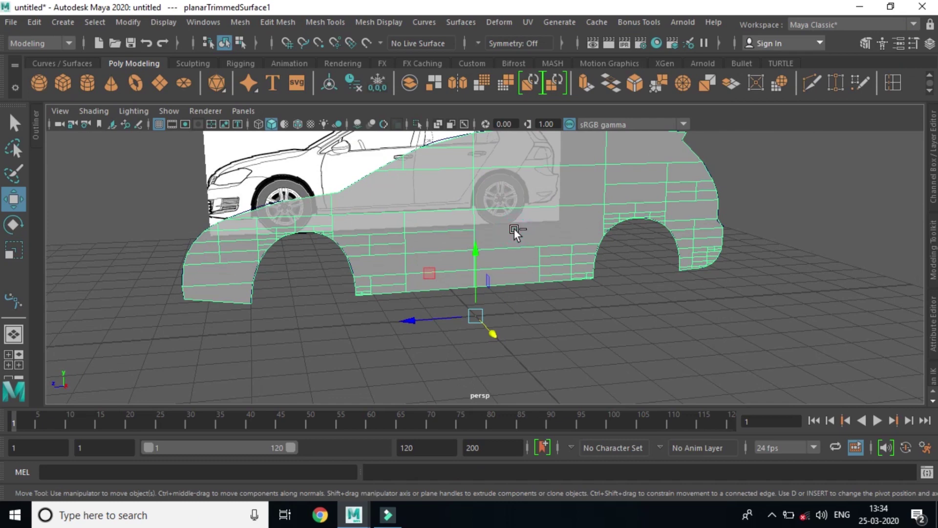
pyautogui.hotkey('ctrl', 'a')
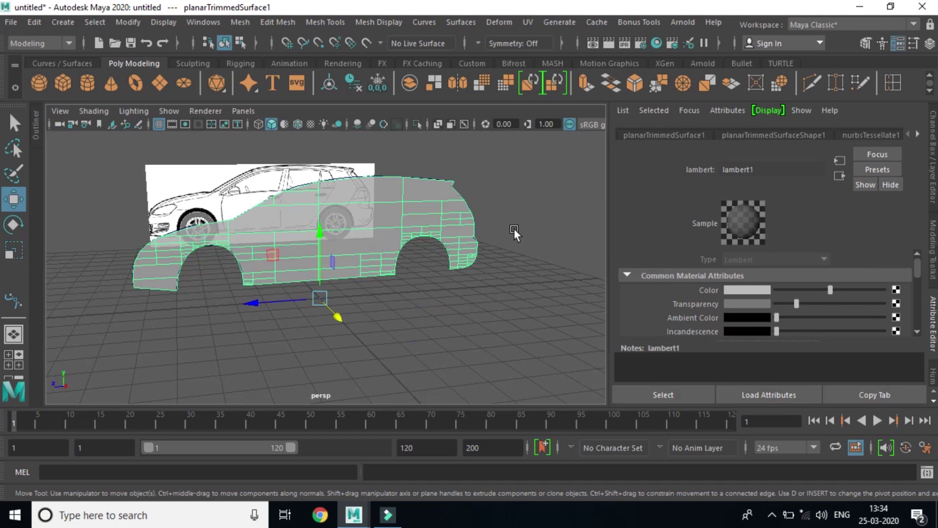
pyautogui.moveTo(799, 306); pyautogui.dragTo(749, 309)
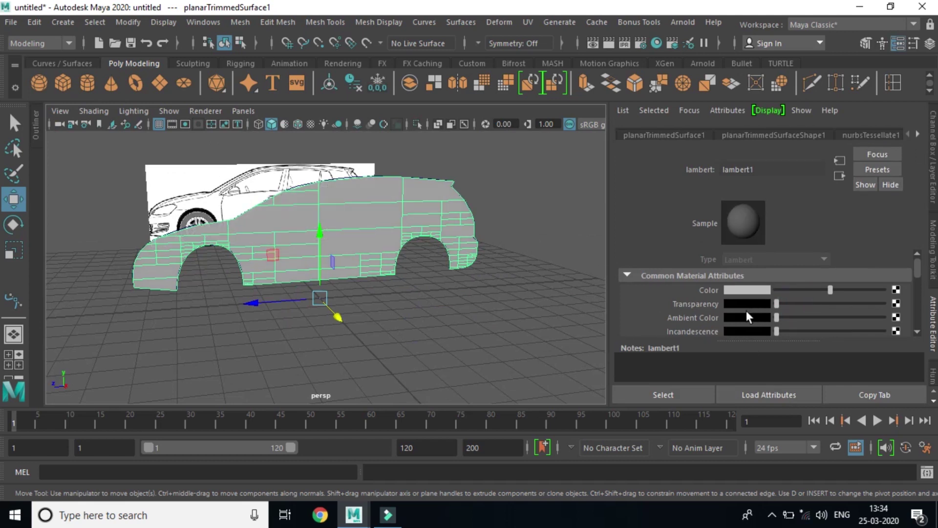
pyautogui.click(543, 180)
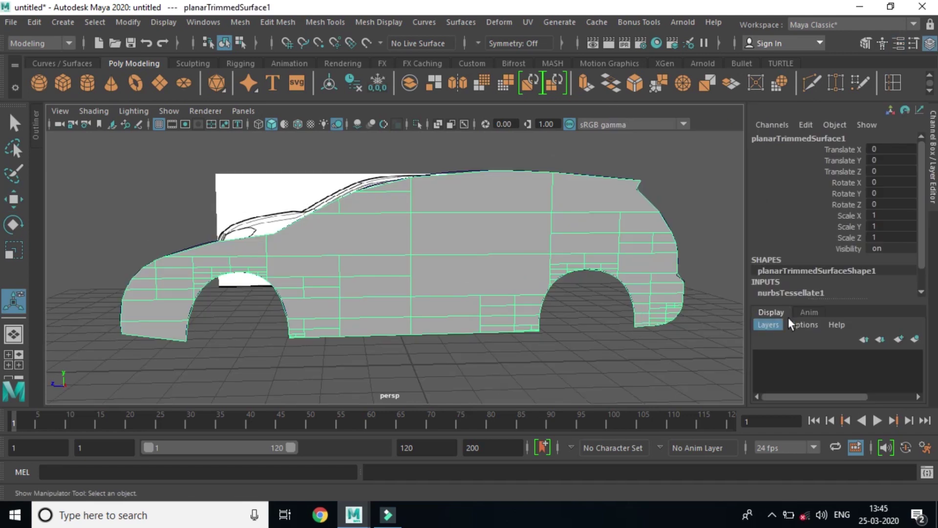
# Set nurbsTessellate1 Format to Count for an even 200-polygon quad grid on the panel
pyautogui.scroll(-1, 829, 293)
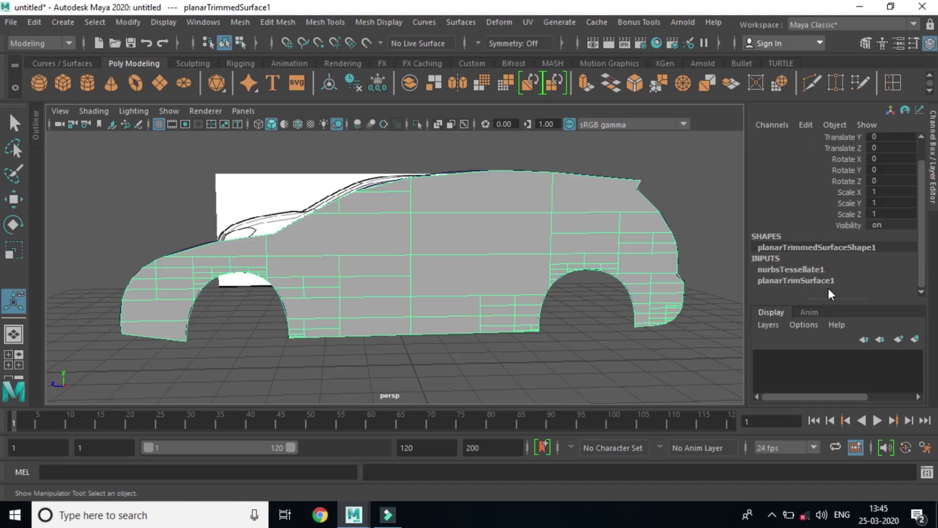
pyautogui.click(799, 268)
pyautogui.scroll(-1, 915, 186)
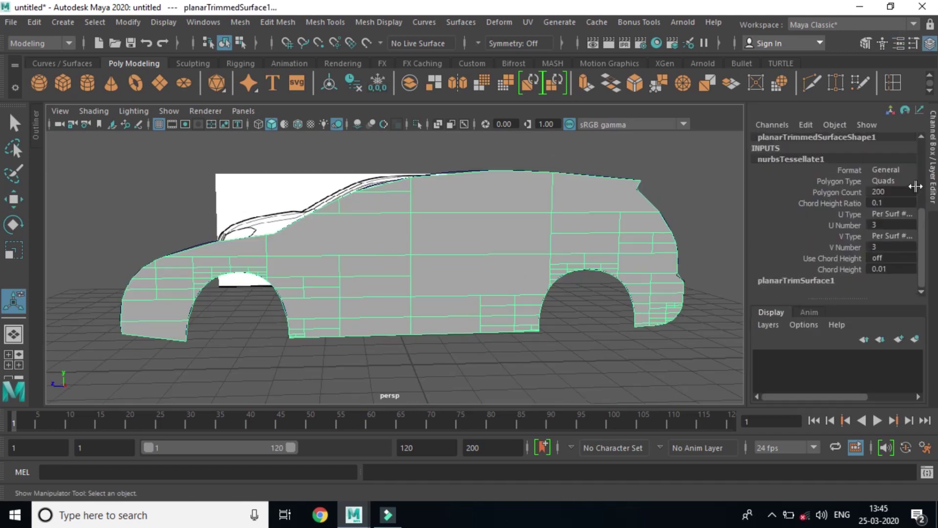
pyautogui.click(896, 170)
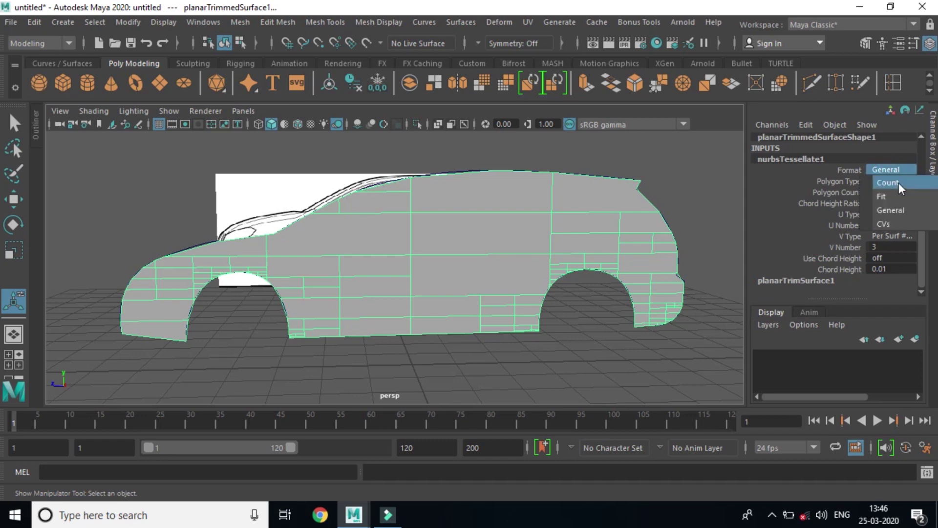
pyautogui.click(898, 183)
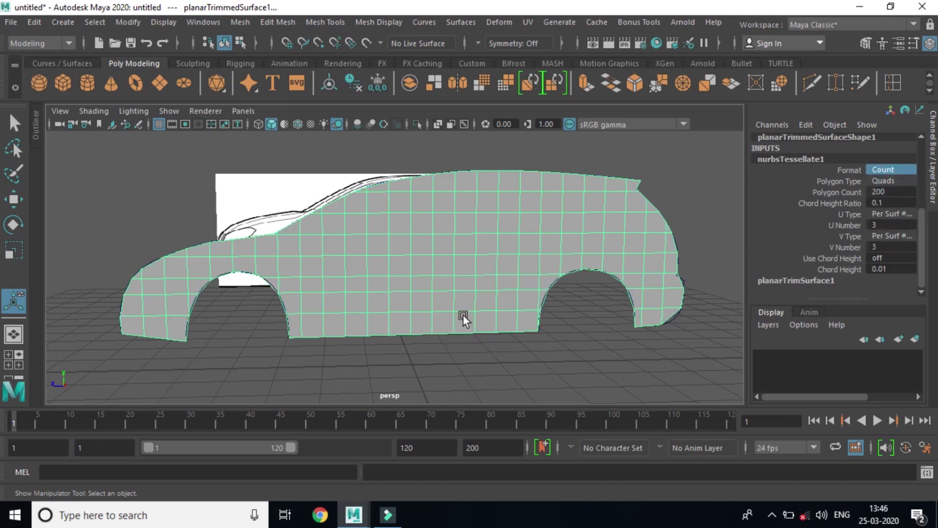
pyautogui.scroll(2, 456, 293)
pyautogui.moveTo(464, 321)
pyautogui.keyDown('alt'); pyautogui.mouseDown()
pyautogui.moveTo(397, 351)
pyautogui.moveTo(563, 348)
pyautogui.moveTo(569, 332)
pyautogui.moveTo(448, 355)
pyautogui.moveTo(383, 344)
pyautogui.mouseUp(); pyautogui.keyUp('alt')
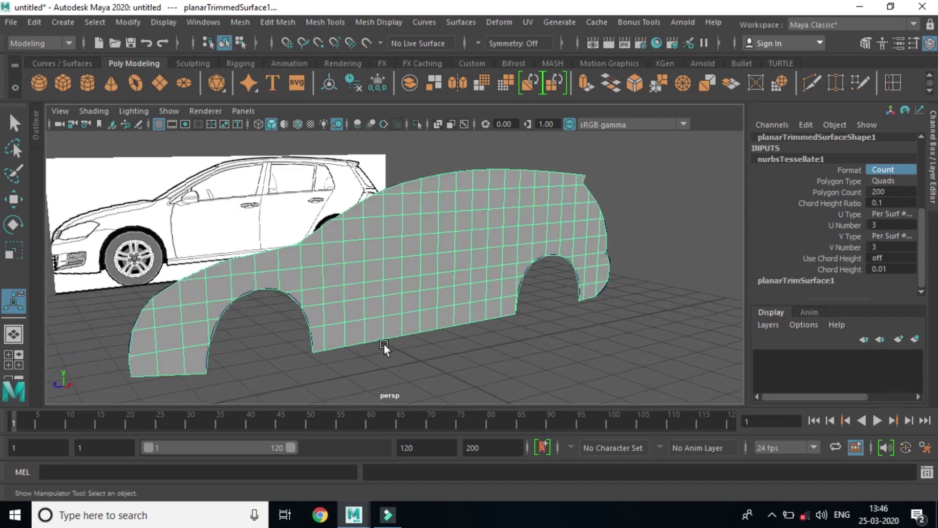
pyautogui.keyDown('alt'); pyautogui.moveTo(534, 295); pyautogui.dragTo(517, 295); pyautogui.keyUp('alt')
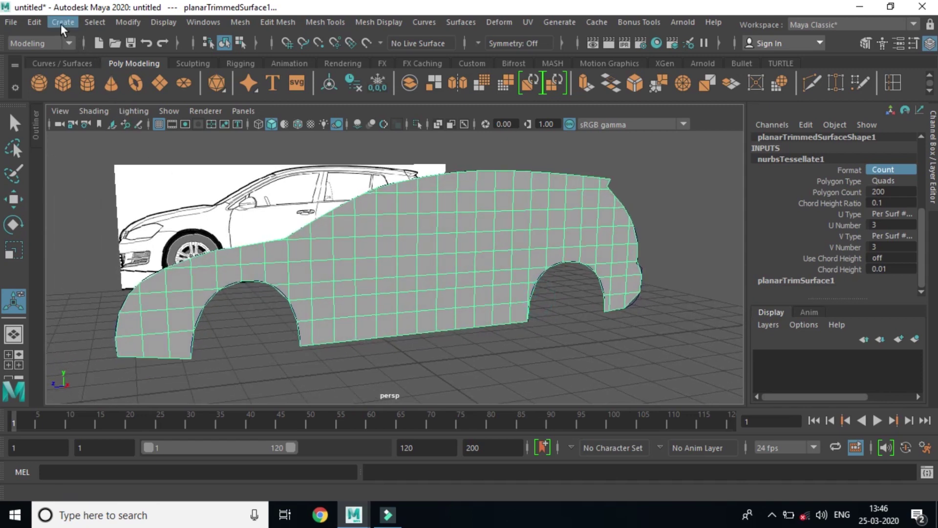
pyautogui.click(35, 22)
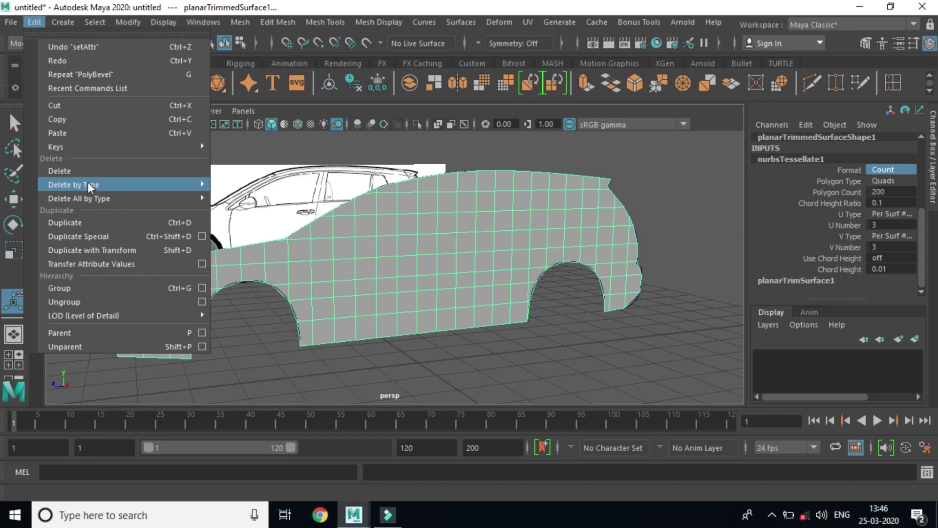
pyautogui.moveTo(73, 185)
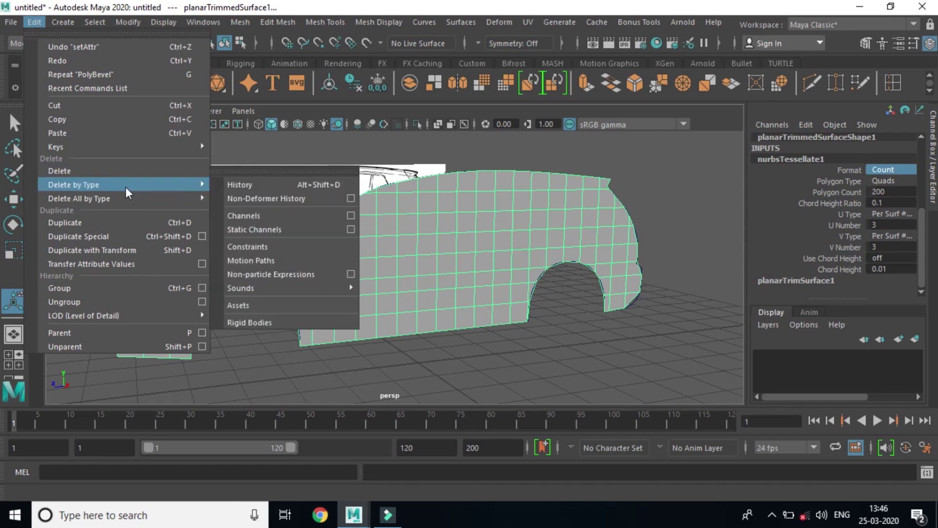
# Delete the surface's history, slide it along X, and delete the bezier1 profile curve
pyautogui.click(277, 185)
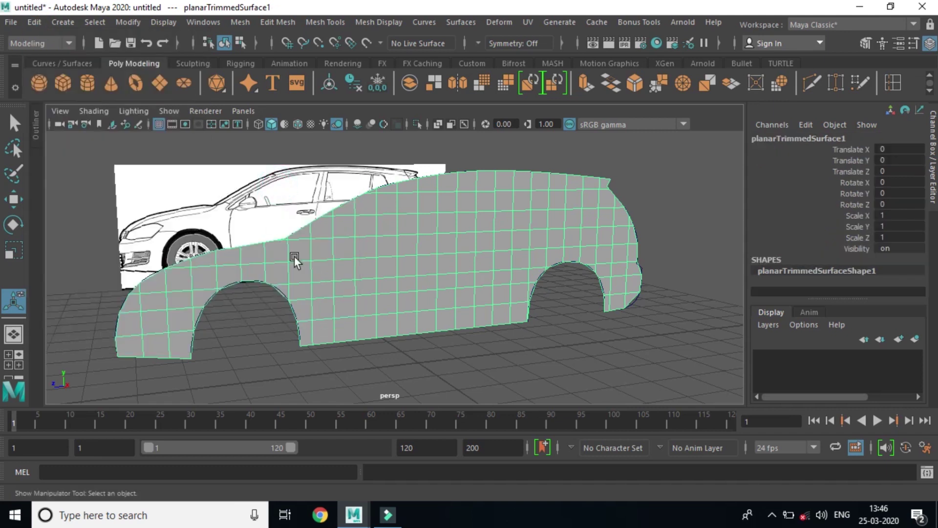
pyautogui.click(14, 199)
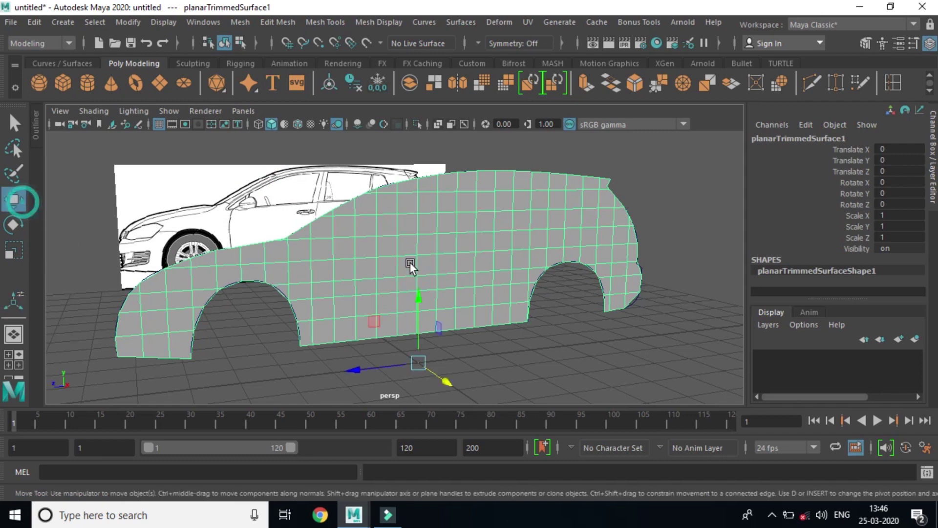
pyautogui.moveTo(419, 361); pyautogui.dragTo(488, 413)
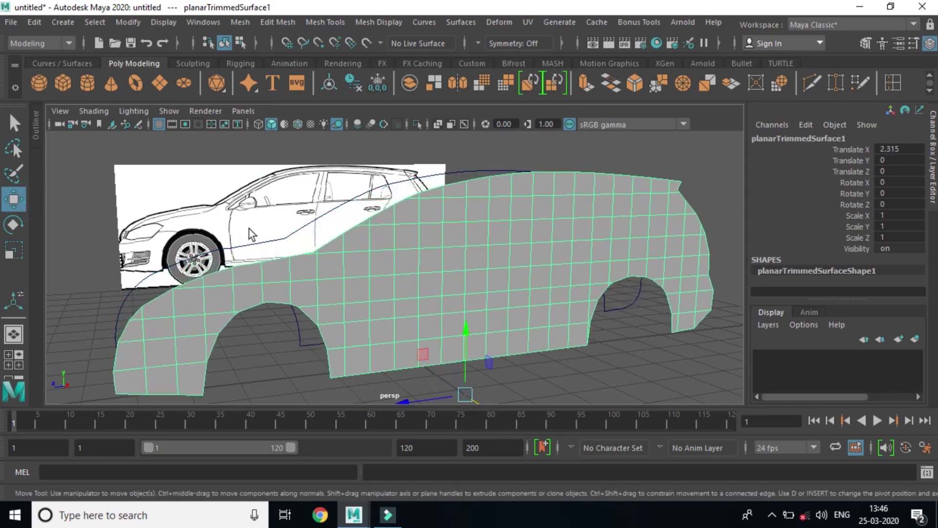
pyautogui.click(257, 242)
pyautogui.press('Delete')
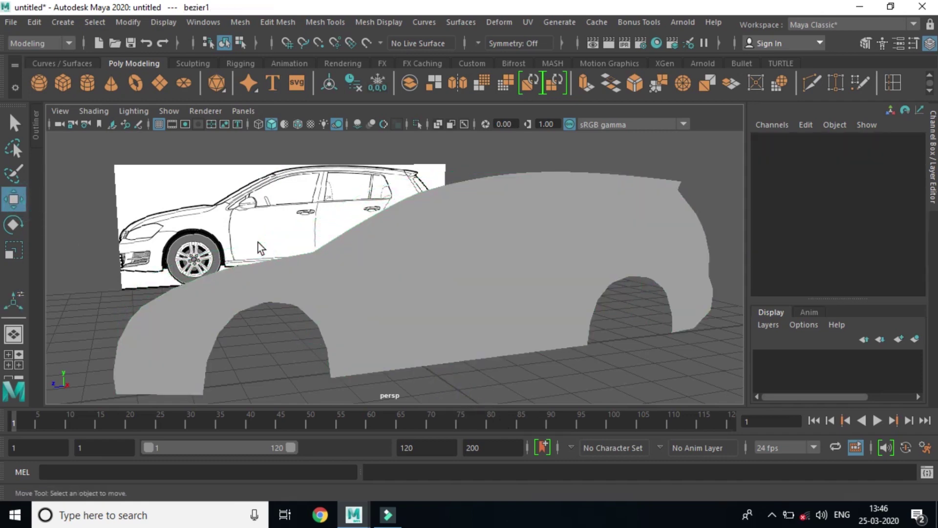
# Duplicate the side panel as planarTrimmedSurface2 at Translate X -0.375 and reselect the original
pyautogui.scroll(-5, 494, 307)
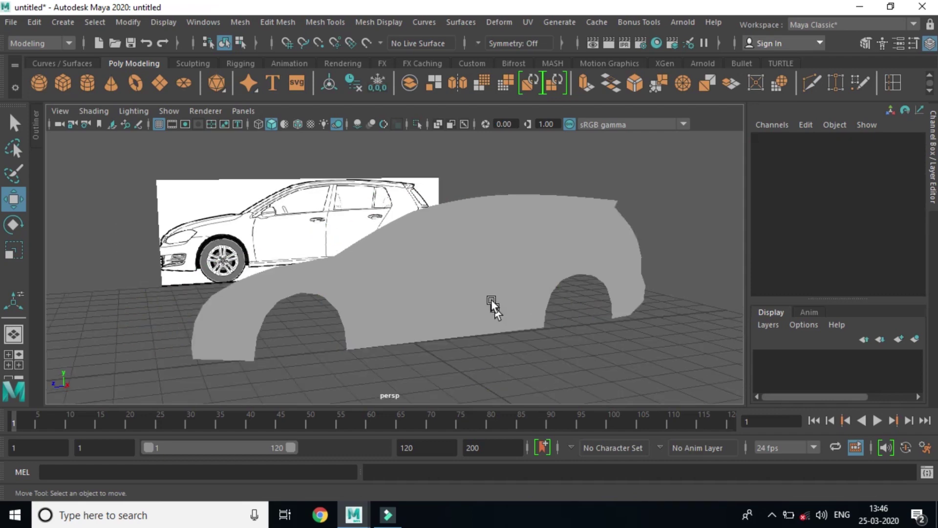
pyautogui.click(480, 281)
pyautogui.moveTo(481, 281)
pyautogui.keyDown('alt'); pyautogui.mouseDown()
pyautogui.moveTo(540, 351)
pyautogui.moveTo(555, 353)
pyautogui.moveTo(424, 322)
pyautogui.moveTo(451, 339)
pyautogui.moveTo(450, 314)
pyautogui.moveTo(451, 341)
pyautogui.moveTo(477, 341)
pyautogui.moveTo(460, 311)
pyautogui.moveTo(467, 312)
pyautogui.mouseUp(); pyautogui.keyUp('alt')
pyautogui.hotkey('ctrl', 'd')
pyautogui.moveTo(515, 345)
pyautogui.keyDown('alt'); pyautogui.mouseDown()
pyautogui.moveTo(368, 354)
pyautogui.moveTo(353, 344)
pyautogui.mouseUp(); pyautogui.keyUp('alt')
pyautogui.keyDown('shift'); pyautogui.click(322, 280); pyautogui.keyUp('shift')
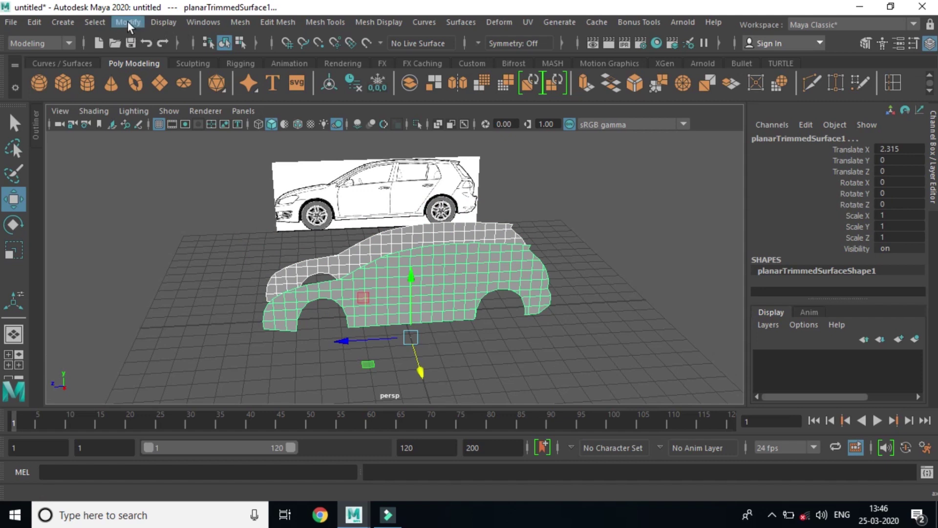
# Mirror the panel across X in World position, combined with original and border edges bridged
pyautogui.click(237, 22)
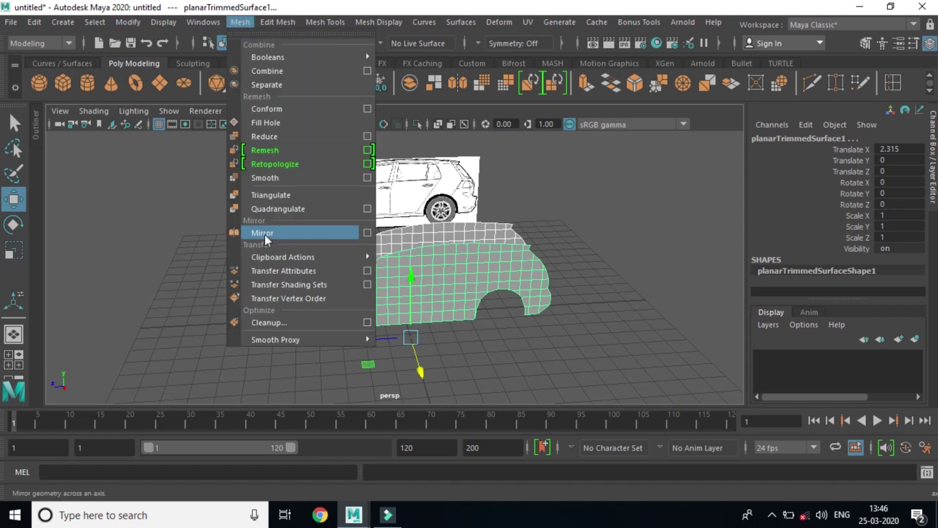
pyautogui.click(366, 232)
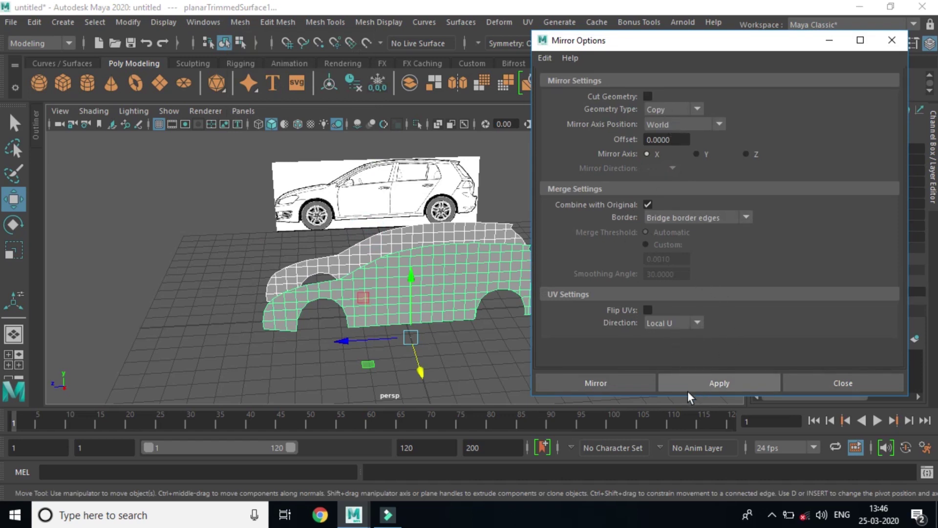
pyautogui.click(614, 386)
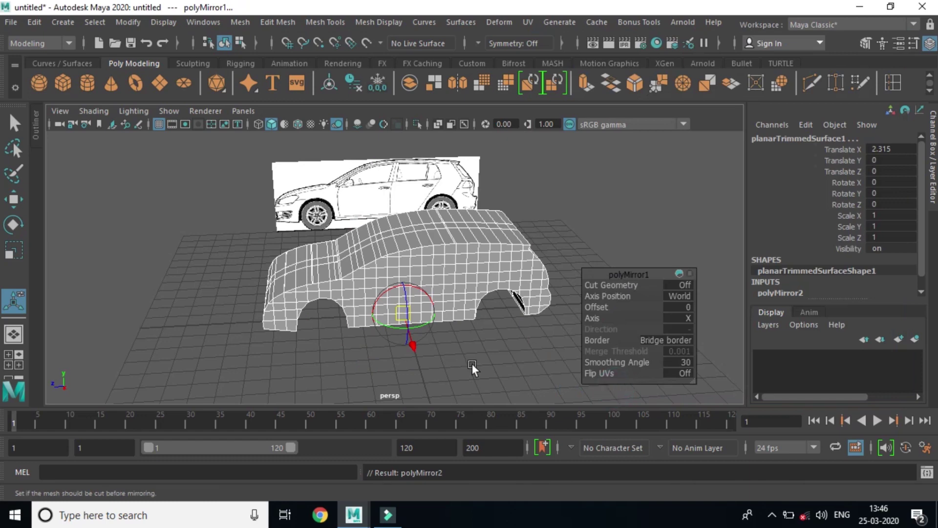
# Orbit around the mirrored car body from front and low rear three-quarter angles to inspect it
pyautogui.moveTo(383, 359)
pyautogui.keyDown('alt'); pyautogui.mouseDown()
pyautogui.moveTo(479, 356)
pyautogui.moveTo(532, 341)
pyautogui.moveTo(499, 330)
pyautogui.moveTo(420, 356)
pyautogui.moveTo(352, 345)
pyautogui.moveTo(364, 342)
pyautogui.mouseUp(); pyautogui.keyUp('alt')
pyautogui.scroll(3, 541, 297)
pyautogui.scroll(2, 567, 268)
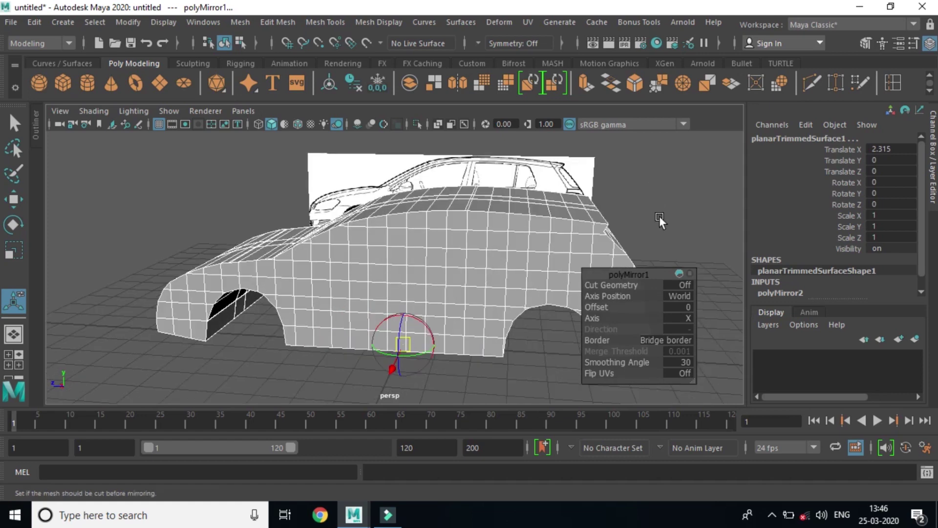
pyautogui.click(658, 216)
pyautogui.moveTo(375, 308)
pyautogui.keyDown('alt'); pyautogui.mouseDown()
pyautogui.moveTo(456, 300)
pyautogui.moveTo(434, 278)
pyautogui.moveTo(401, 314)
pyautogui.moveTo(327, 321)
pyautogui.moveTo(360, 306)
pyautogui.moveTo(427, 306)
pyautogui.moveTo(415, 303)
pyautogui.mouseUp(); pyautogui.keyUp('alt')
pyautogui.click(416, 303)
pyautogui.keyDown('alt'); pyautogui.moveTo(497, 302); pyautogui.dragTo(380, 240); pyautogui.keyUp('alt')
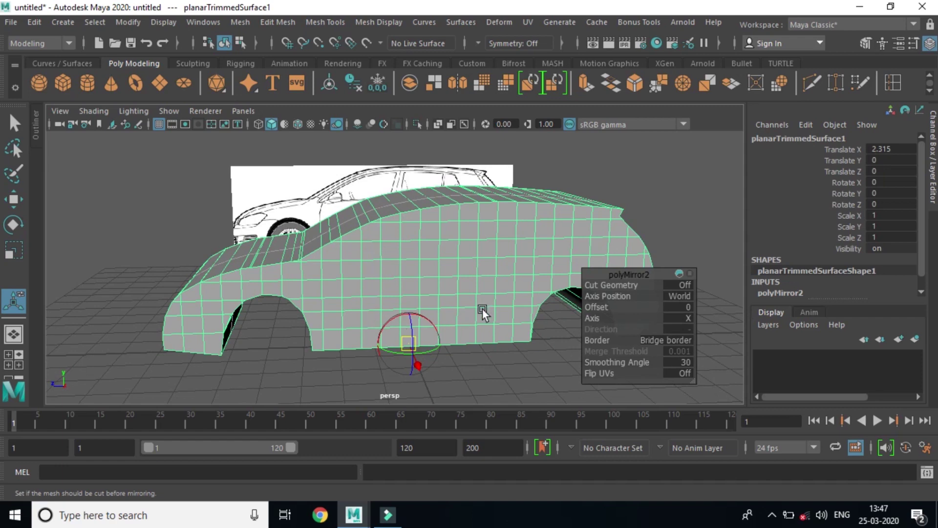
pyautogui.scroll(2, 483, 303)
pyautogui.scroll(3, 479, 325)
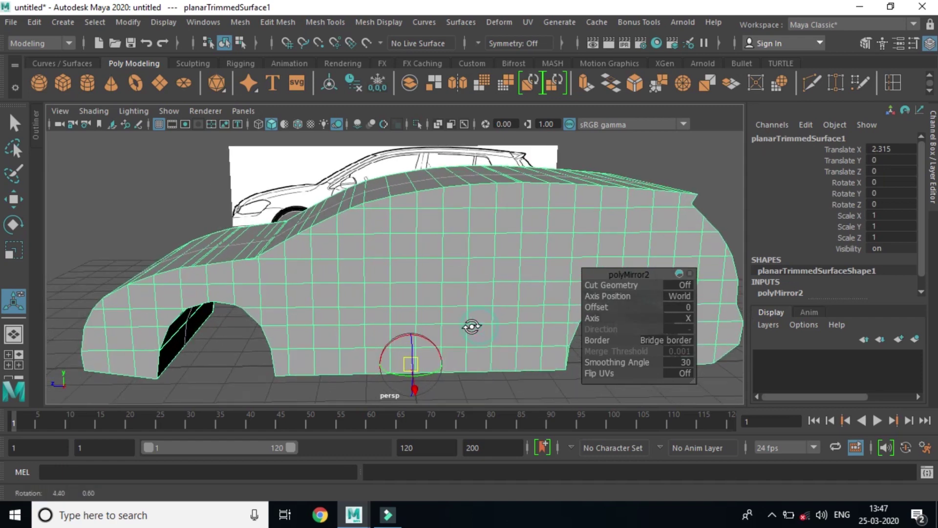
pyautogui.rightClick(382, 246)
# In Face mode, select a block of side faces and delete their internal edges
pyautogui.click(386, 174)
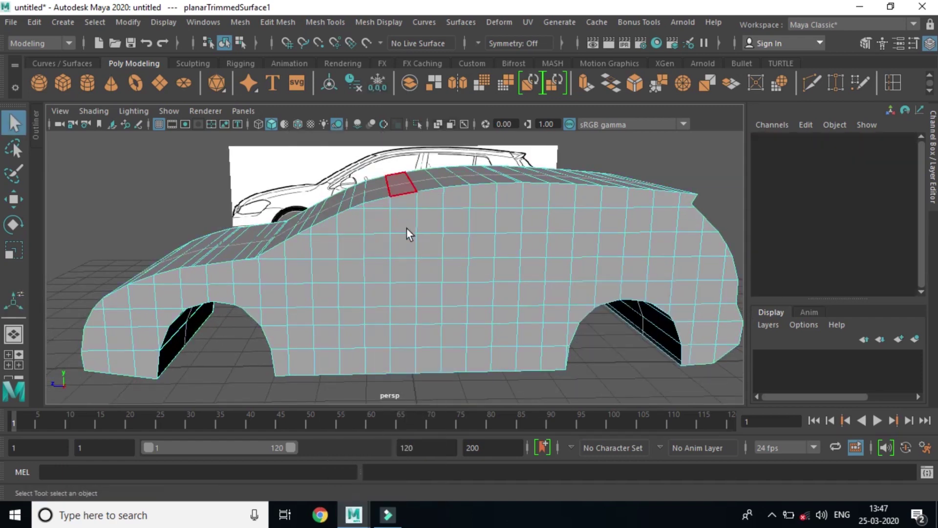
pyautogui.moveTo(383, 225)
pyautogui.mouseDown()
pyautogui.moveTo(466, 299)
pyautogui.moveTo(453, 316)
pyautogui.moveTo(439, 313)
pyautogui.moveTo(459, 320)
pyautogui.mouseUp()
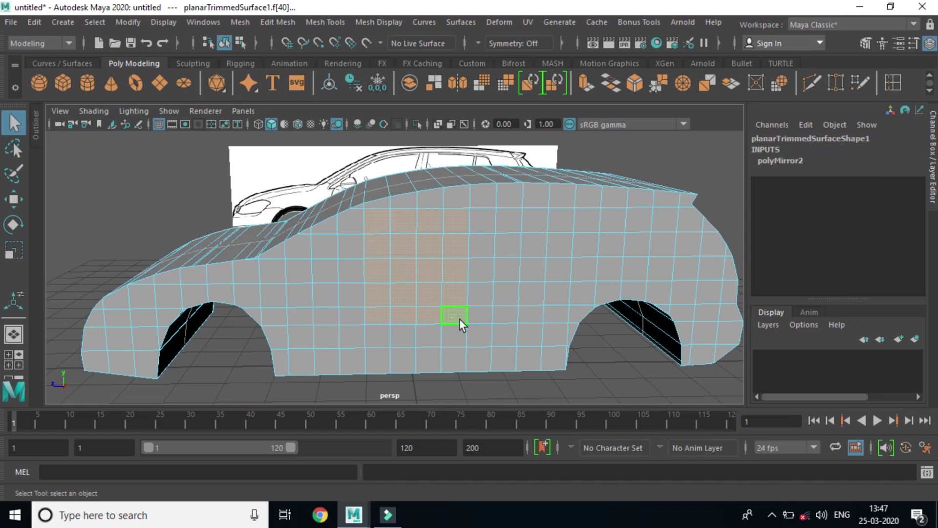
pyautogui.press('Delete')
pyautogui.moveTo(460, 316)
pyautogui.keyDown('alt'); pyautogui.mouseDown()
pyautogui.moveTo(561, 312)
pyautogui.moveTo(521, 339)
pyautogui.moveTo(644, 337)
pyautogui.moveTo(572, 287)
pyautogui.moveTo(647, 314)
pyautogui.moveTo(620, 324)
pyautogui.moveTo(591, 244)
pyautogui.moveTo(622, 317)
pyautogui.moveTo(622, 348)
pyautogui.moveTo(487, 355)
pyautogui.moveTo(415, 335)
pyautogui.moveTo(412, 320)
pyautogui.moveTo(540, 341)
pyautogui.moveTo(532, 350)
pyautogui.moveTo(484, 304)
pyautogui.moveTo(456, 329)
pyautogui.moveTo(482, 330)
pyautogui.moveTo(423, 325)
pyautogui.moveTo(435, 317)
pyautogui.moveTo(452, 331)
pyautogui.moveTo(440, 318)
pyautogui.moveTo(484, 315)
pyautogui.mouseUp(); pyautogui.keyUp('alt')
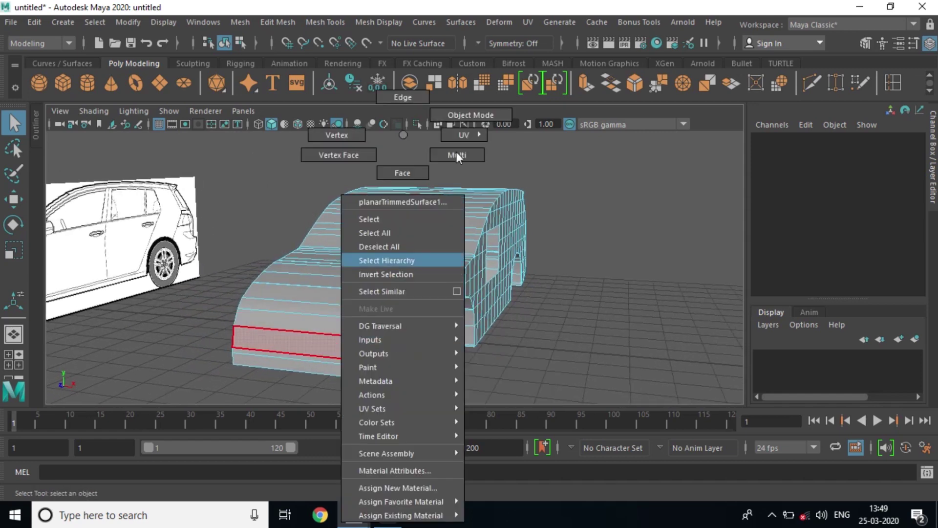